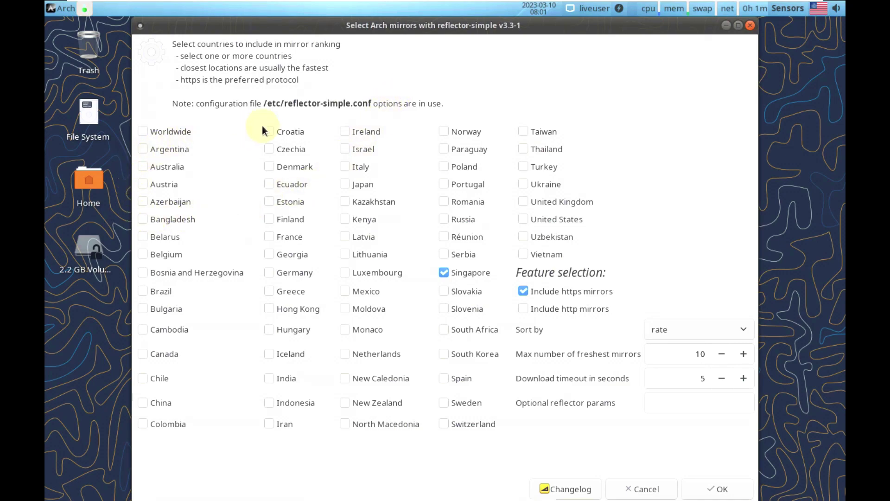
# Include Worldwide alongside Singapore in the mirror ranking, run the ranking, and dismiss the progress window
pyautogui.click(176, 134)
pyautogui.click(695, 490)
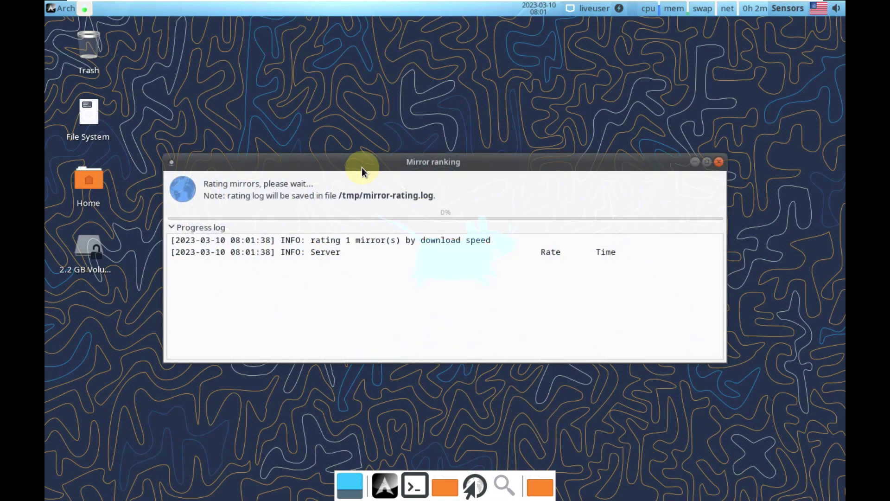
pyautogui.rightClick(361, 168)
pyautogui.click(717, 161)
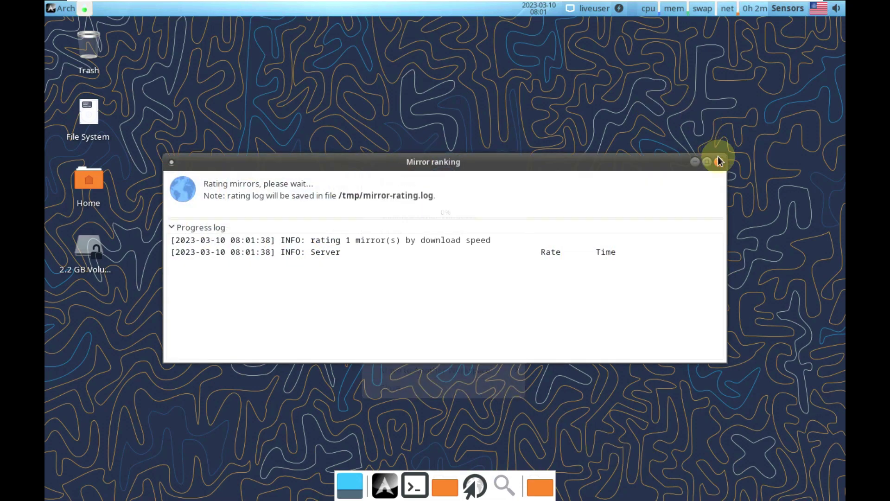
# Set the Virtual1 display resolution to 1920x1080 and keep the new configuration
pyautogui.rightClick(454, 85)
pyautogui.moveTo(511, 250)
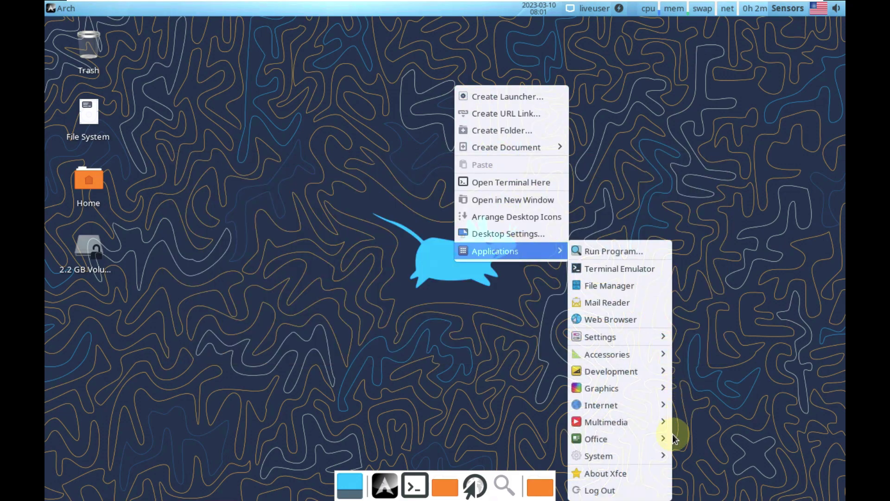
pyautogui.moveTo(622, 337)
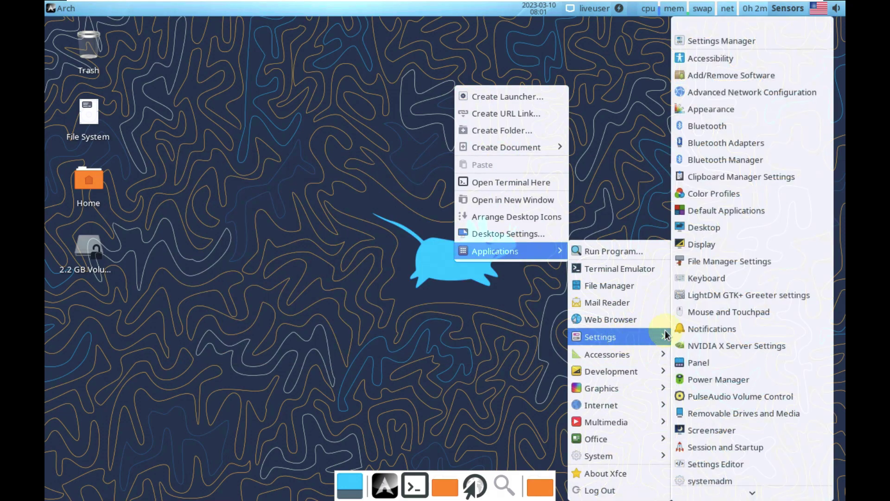
pyautogui.click(729, 246)
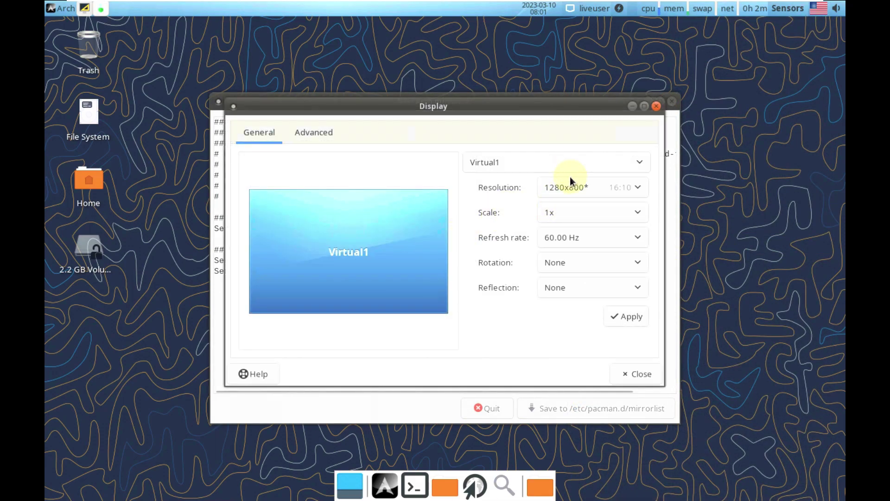
pyautogui.click(570, 189)
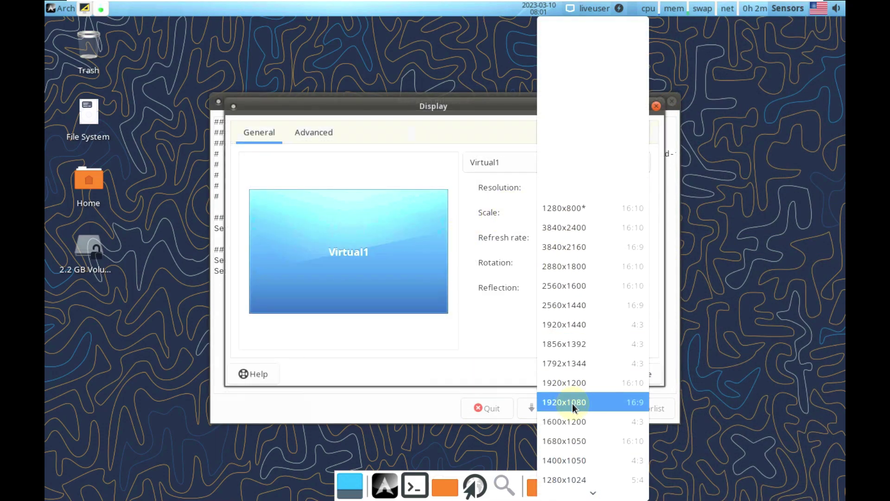
pyautogui.click(572, 403)
pyautogui.click(631, 307)
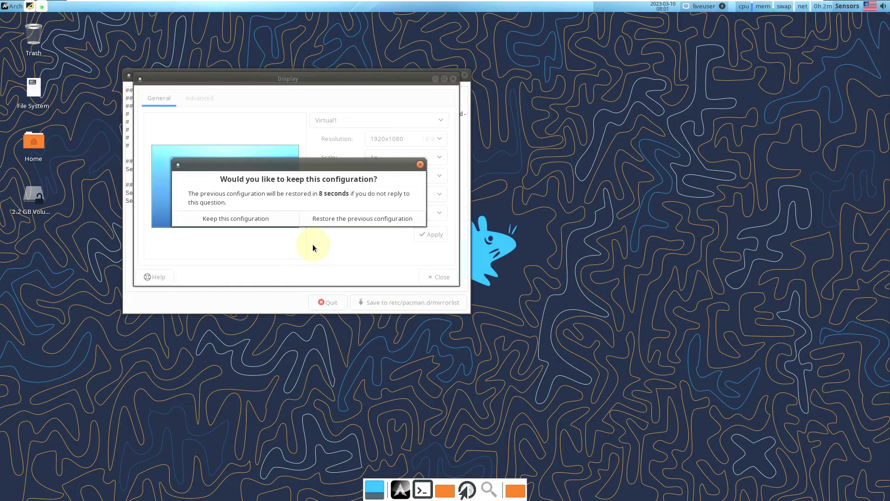
pyautogui.click(262, 221)
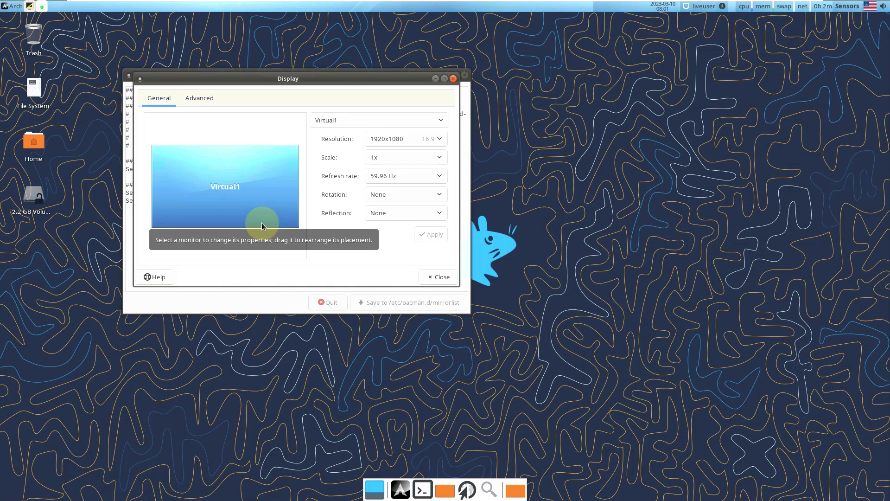
# Close the display settings and quit the new Arch mirrorlist without saving it
pyautogui.moveTo(317, 80); pyautogui.dragTo(557, 134)
pyautogui.click(672, 330)
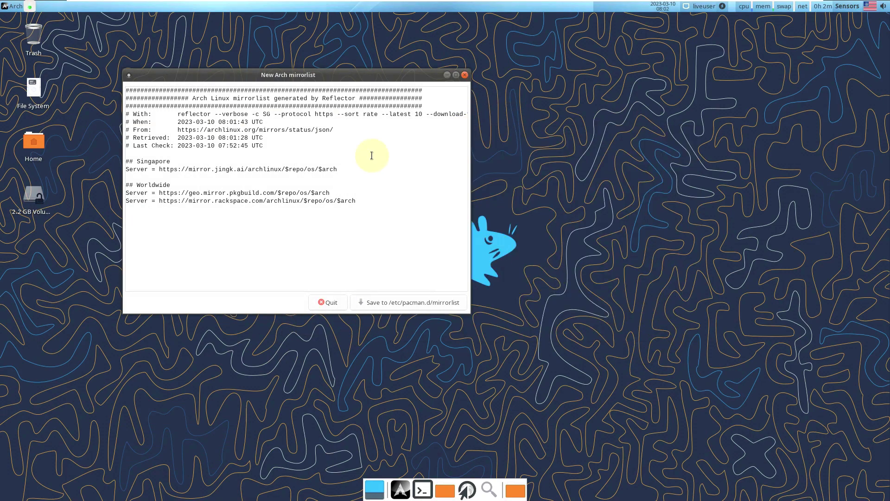
pyautogui.moveTo(345, 78); pyautogui.dragTo(497, 105)
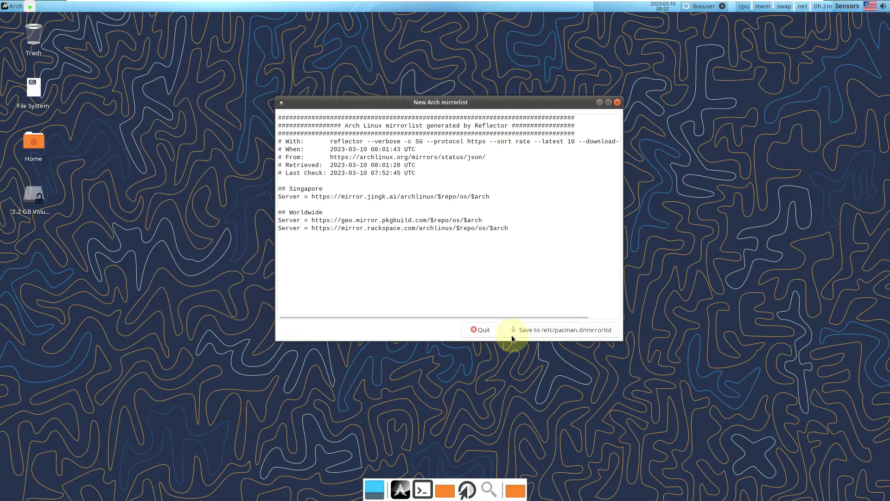
pyautogui.click(478, 329)
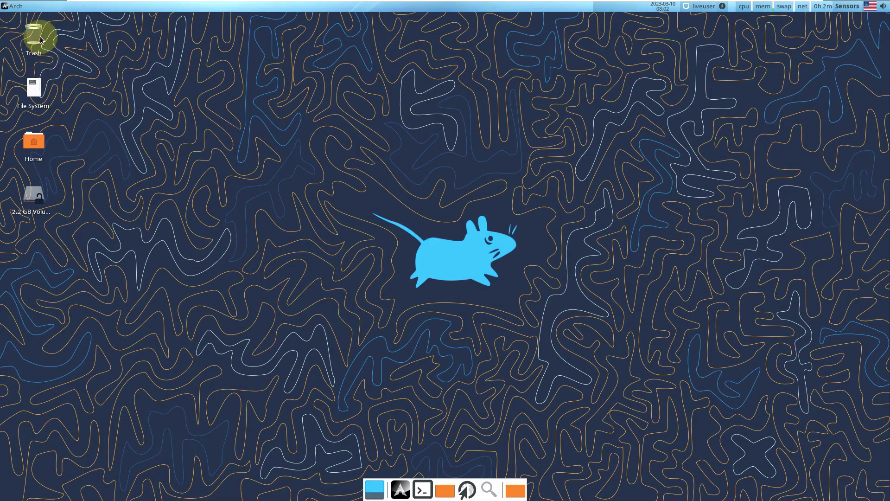
# Set the window scaling to 2x in the Appearance settings and close them
pyautogui.rightClick(188, 107)
pyautogui.moveTo(218, 229)
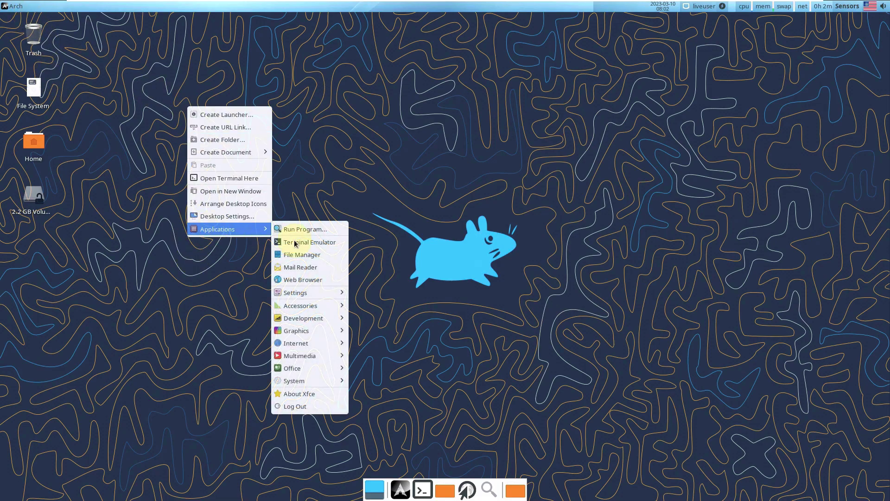
pyautogui.moveTo(331, 292)
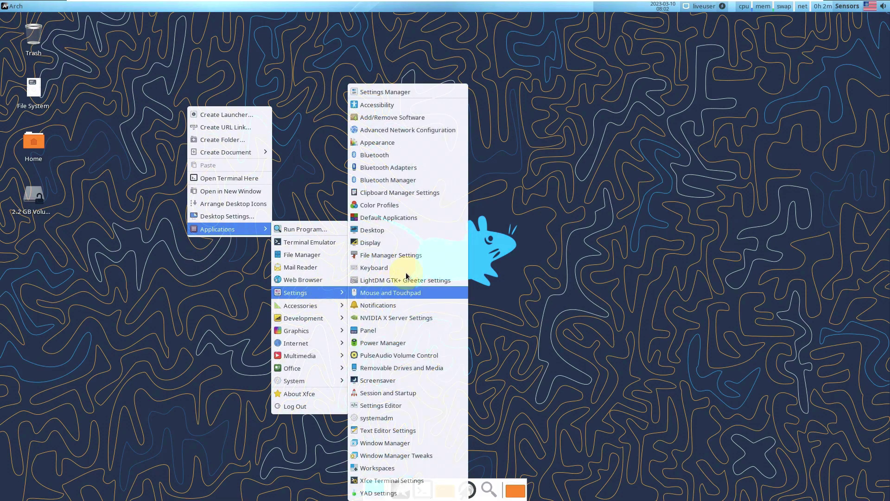
pyautogui.click(423, 143)
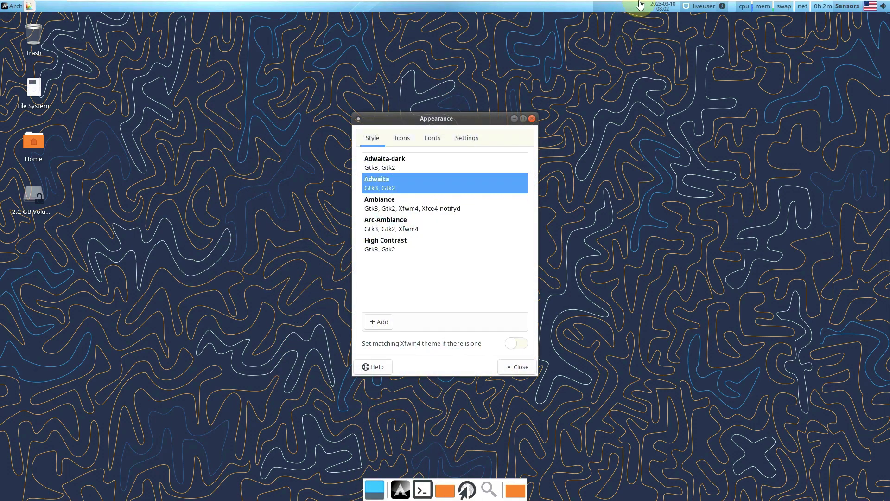
pyautogui.click(463, 145)
pyautogui.click(433, 288)
pyautogui.click(427, 299)
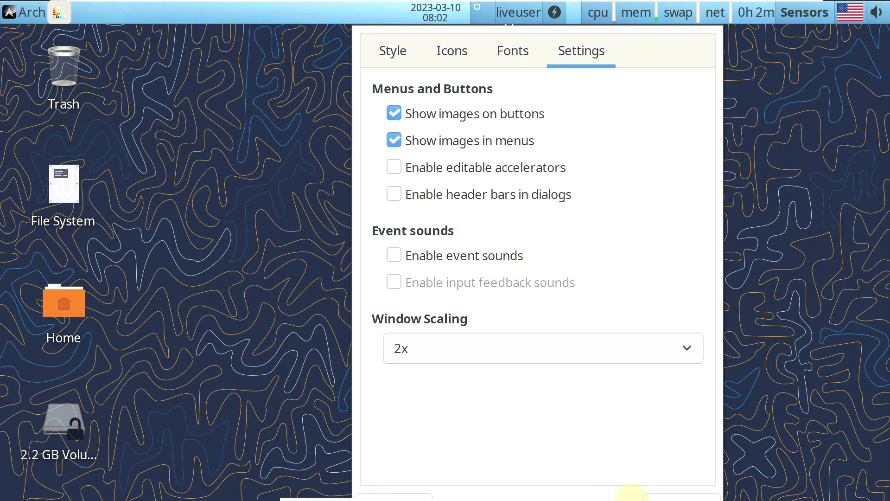
pyautogui.click(694, 498)
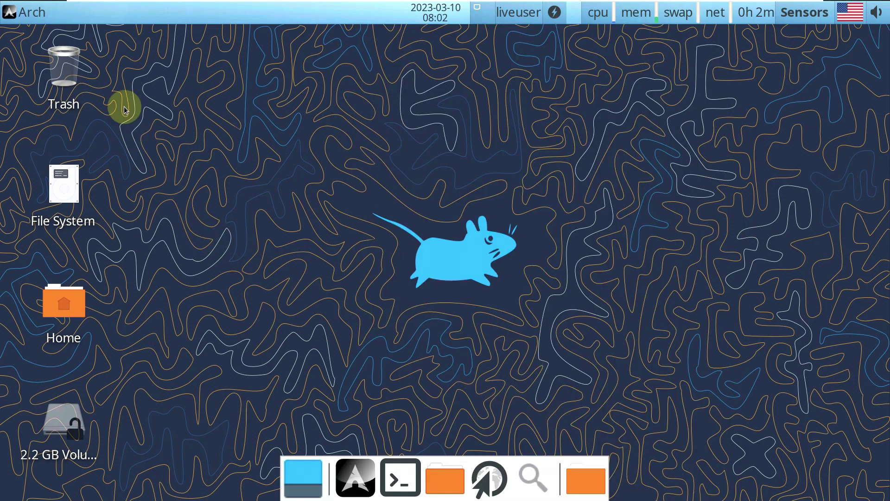
# Open Task Manager from the system applications, maximize its window, and enlarge the CPU and memory graphs
pyautogui.click(23, 13)
pyautogui.moveTo(71, 410)
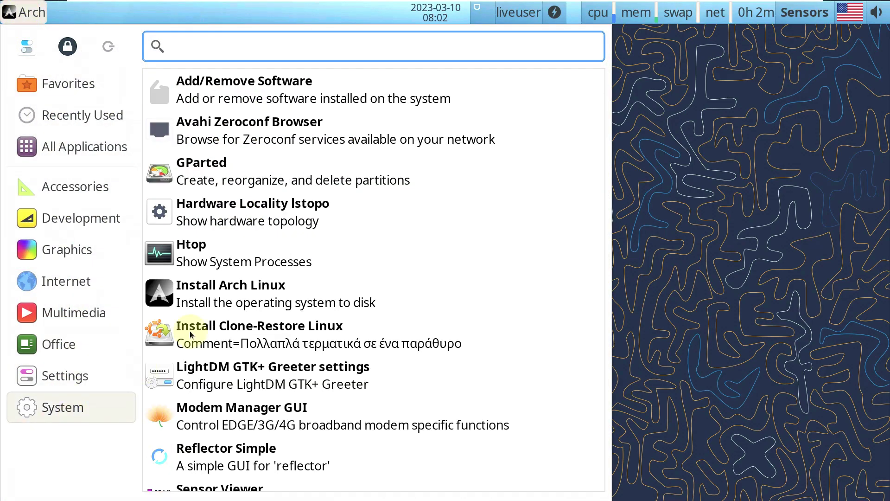
pyautogui.scroll(-5, 217, 301)
pyautogui.scroll(-4, 217, 302)
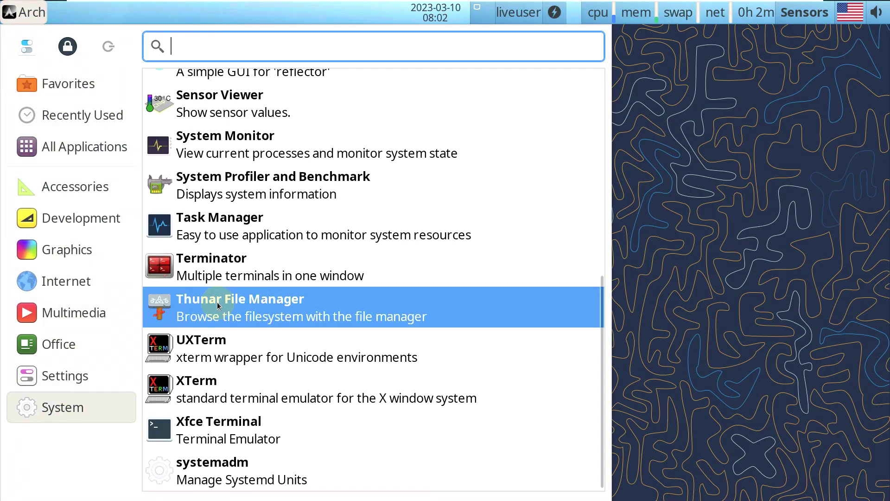
pyautogui.click(221, 232)
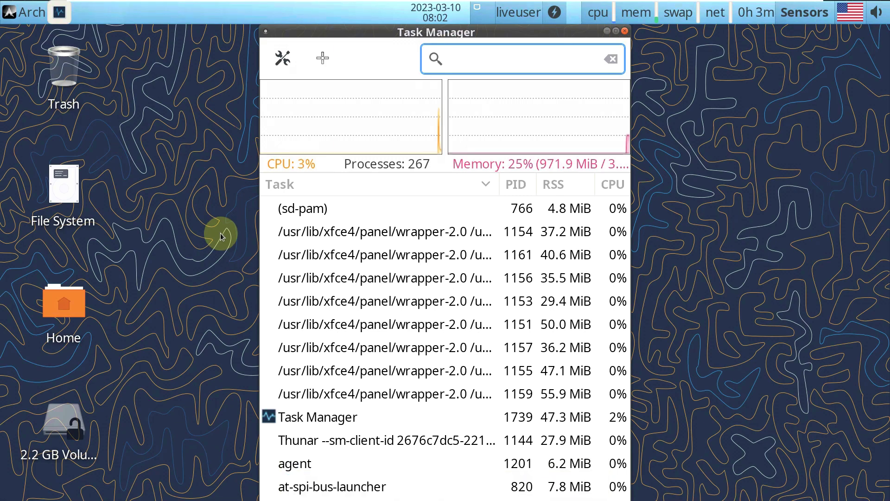
pyautogui.click(615, 31)
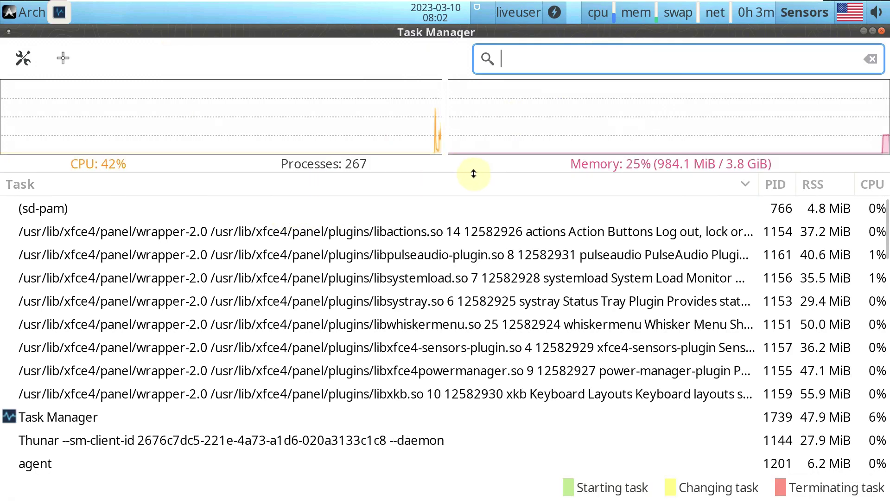
pyautogui.moveTo(445, 173); pyautogui.dragTo(453, 246)
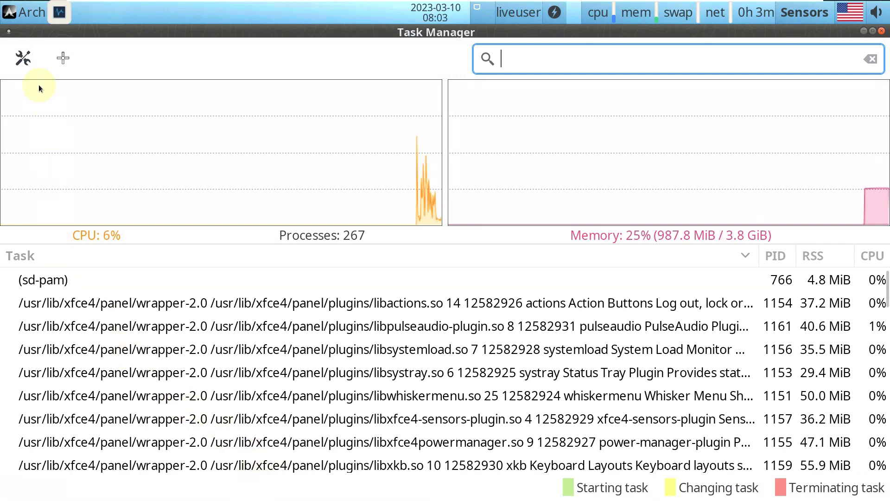
# Check Task Manager's version information from its settings, then close both dialogs
pyautogui.click(36, 69)
pyautogui.click(459, 449)
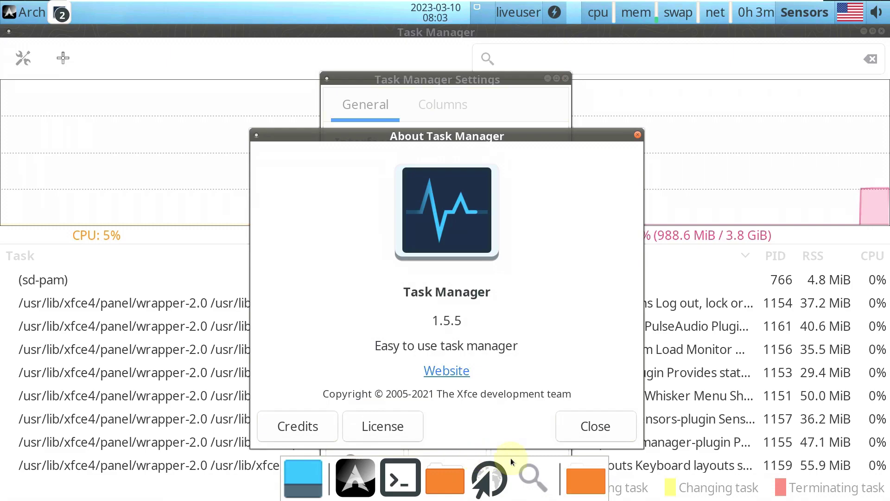
pyautogui.click(627, 430)
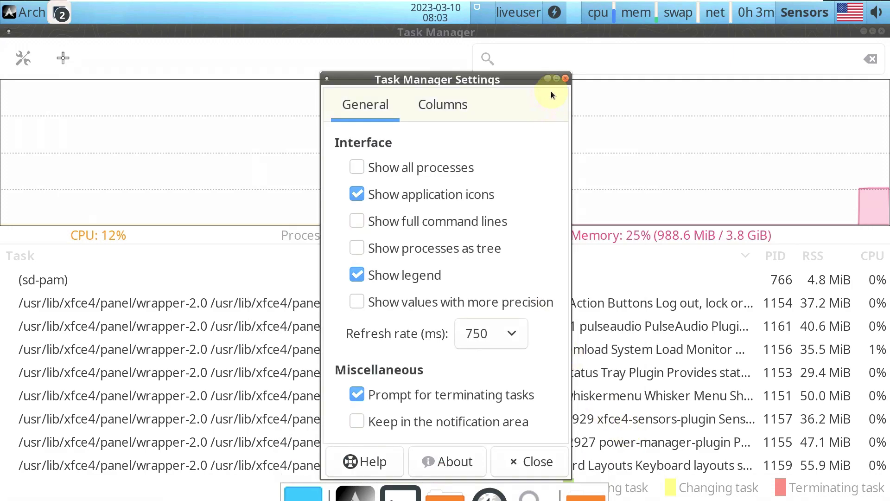
pyautogui.click(566, 79)
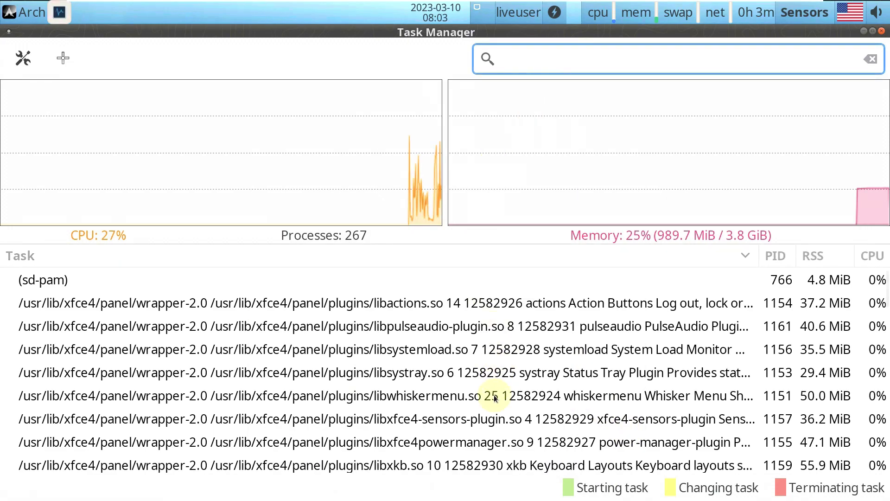
# Look through the full list of running processes and close Task Manager
pyautogui.scroll(-3, 537, 360)
pyautogui.scroll(-15, 588, 359)
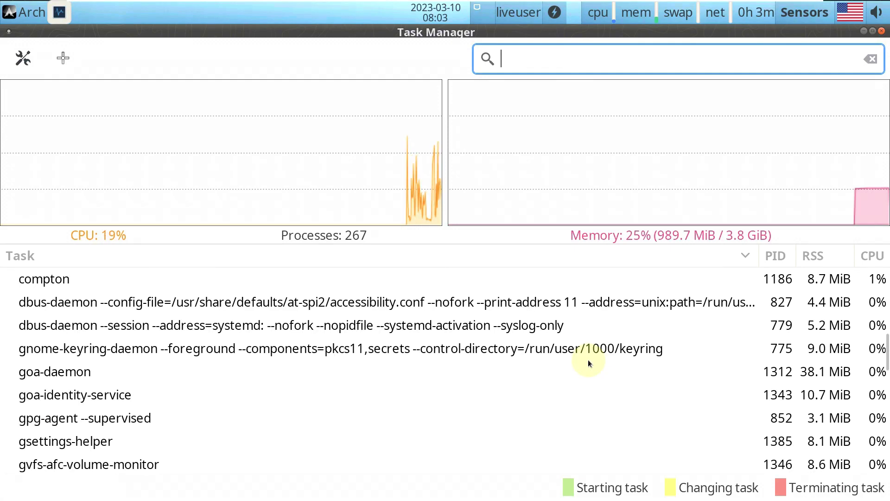
pyautogui.scroll(-15, 588, 359)
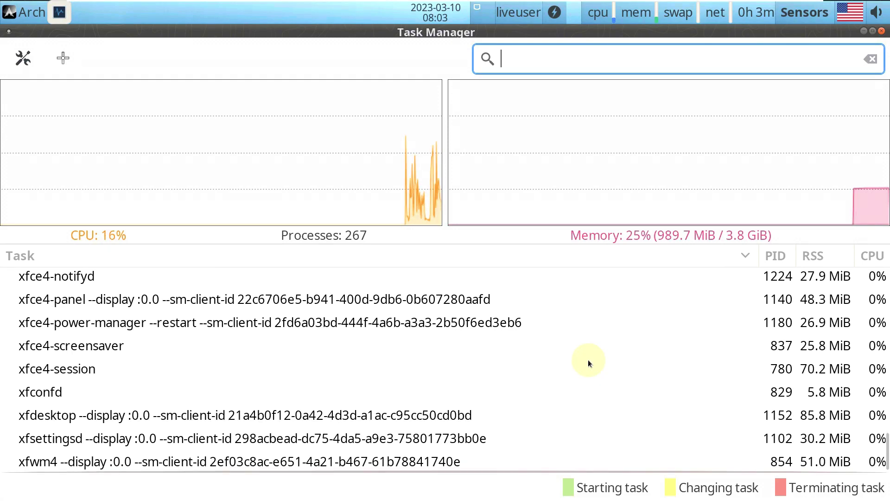
pyautogui.scroll(20, 588, 360)
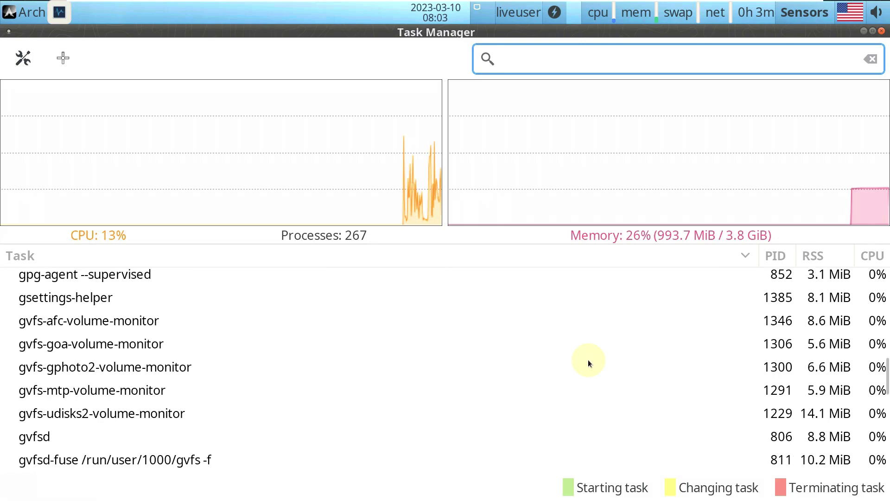
pyautogui.scroll(10, 588, 360)
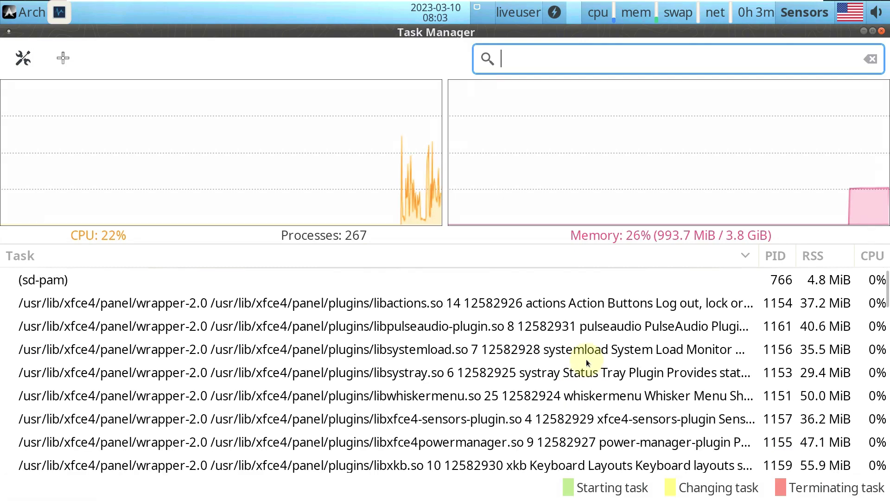
pyautogui.click(881, 31)
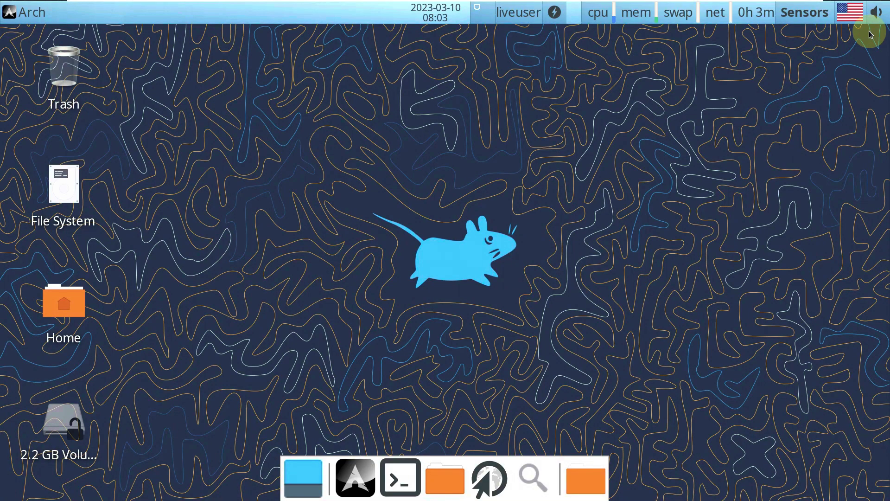
# Try the desktop panel's clock, user, CPU and swap items, closing Task Manager each time it opens
pyautogui.click(439, 11)
pyautogui.click(439, 11)
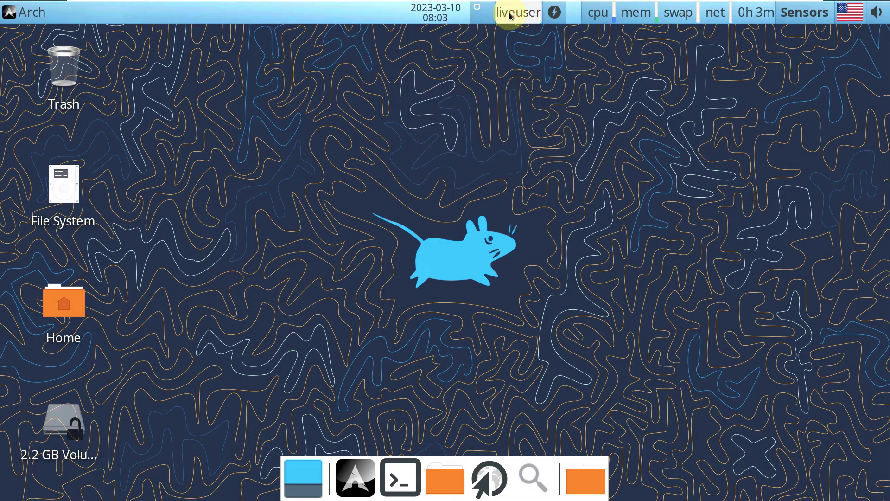
pyautogui.click(510, 15)
pyautogui.click(579, 14)
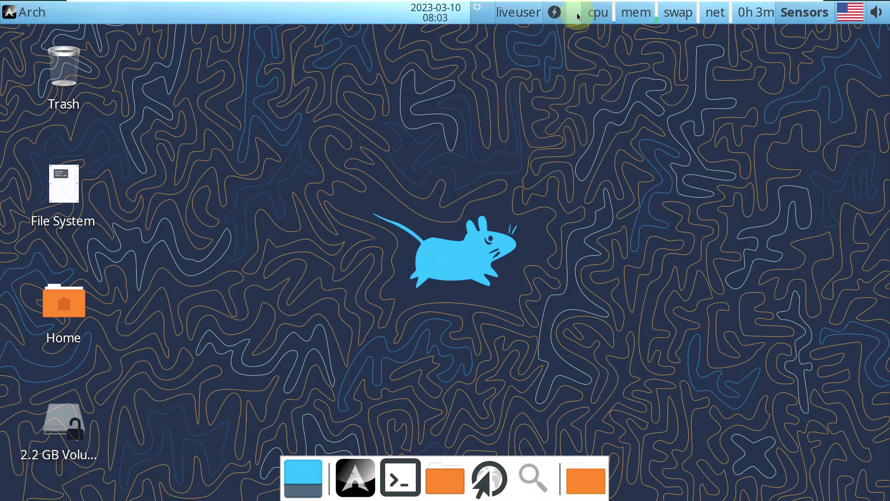
pyautogui.click(601, 14)
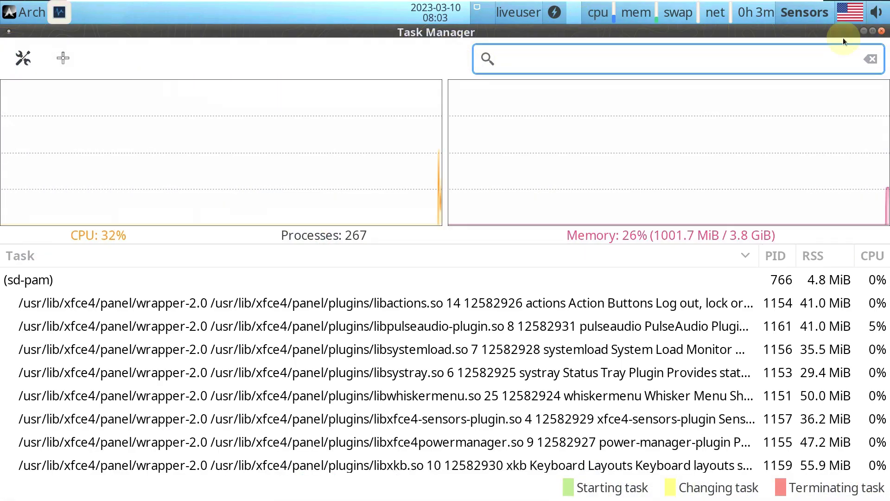
pyautogui.click(881, 30)
pyautogui.click(677, 16)
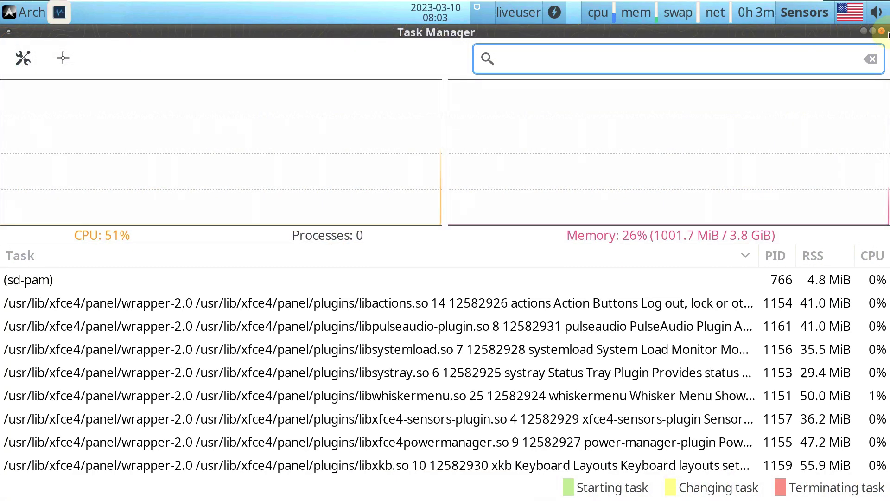
pyautogui.click(881, 30)
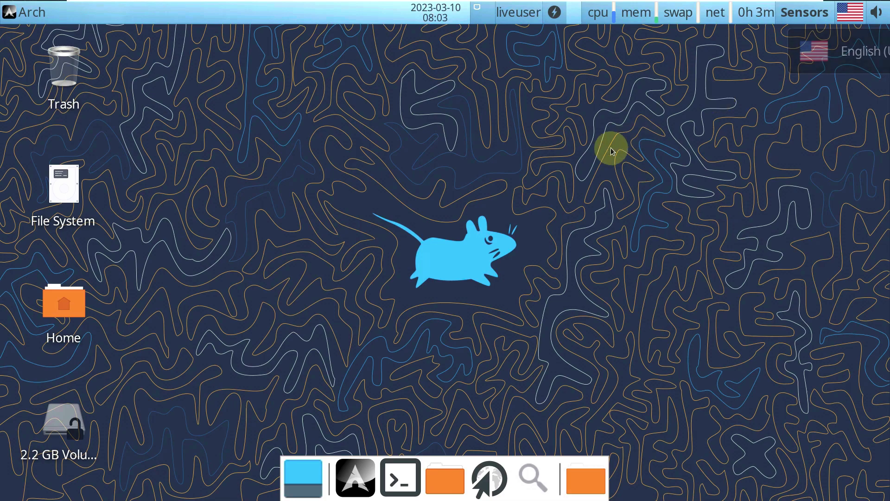
# Open the Home folder in Thunar and show the file manager's version information
pyautogui.doubleClick(74, 320)
pyautogui.click(298, 65)
pyautogui.click(300, 106)
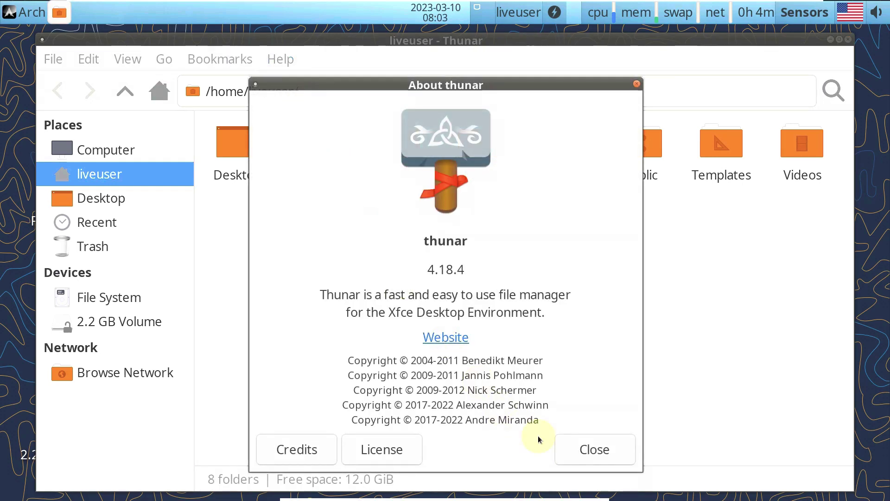
# Close the version information and the Thunar window, and launch the Arch Linux installer
pyautogui.click(583, 448)
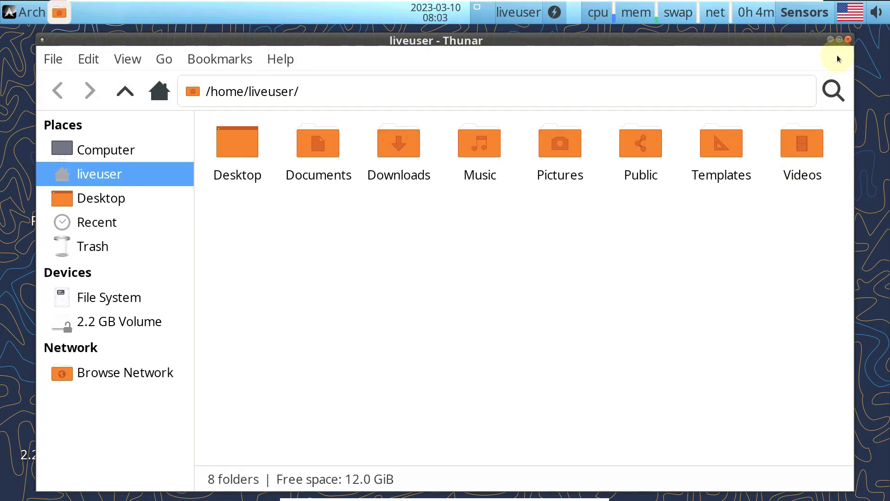
pyautogui.click(847, 40)
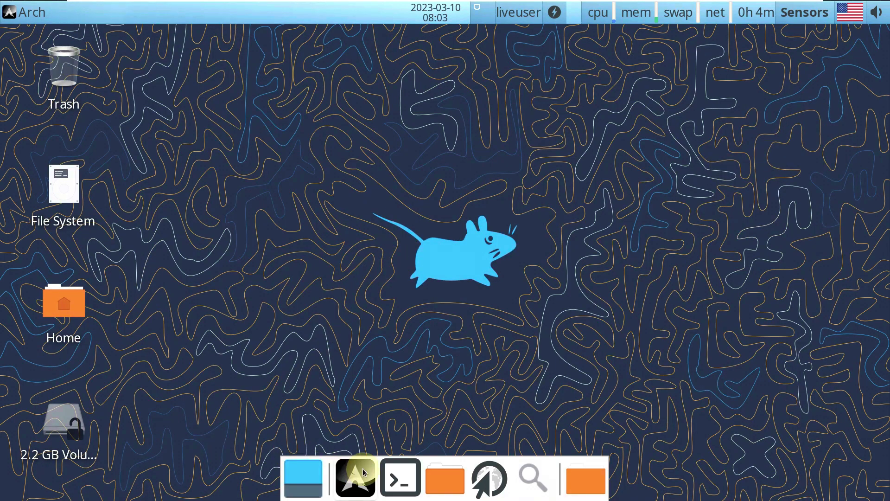
pyautogui.click(363, 468)
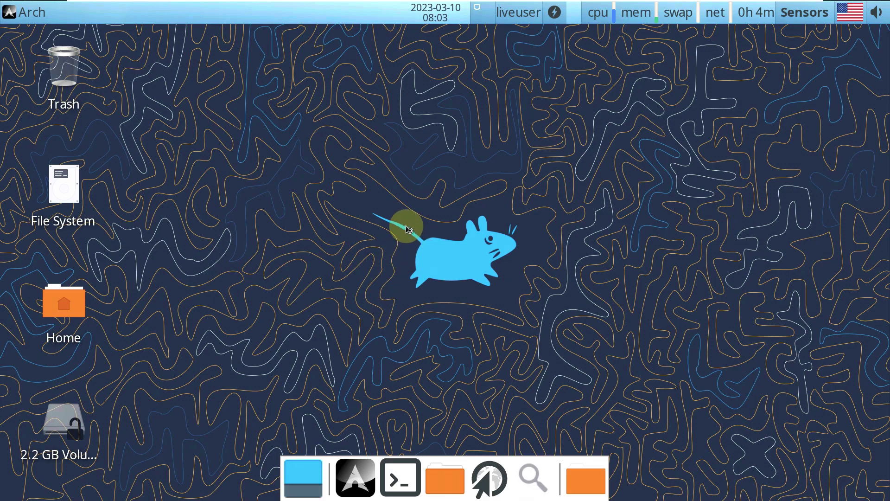
# Check the Xfce panel's version information and close it
pyautogui.rightClick(303, 21)
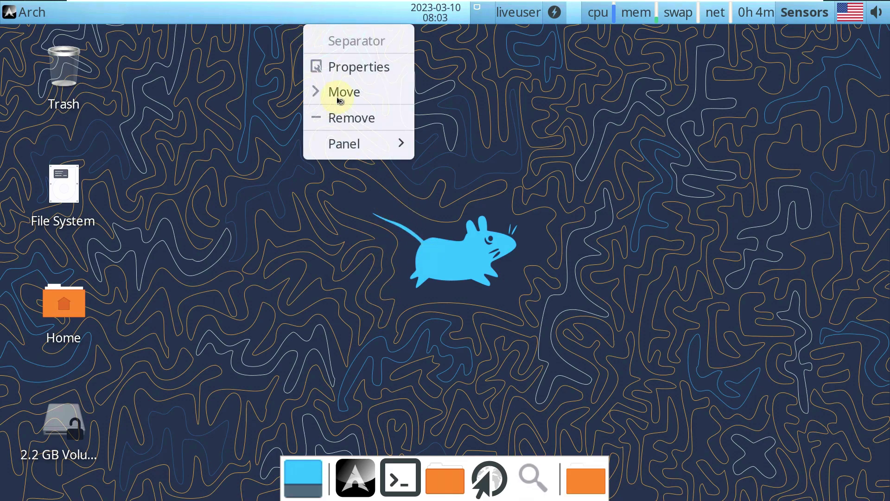
pyautogui.moveTo(358, 143)
pyautogui.click(472, 243)
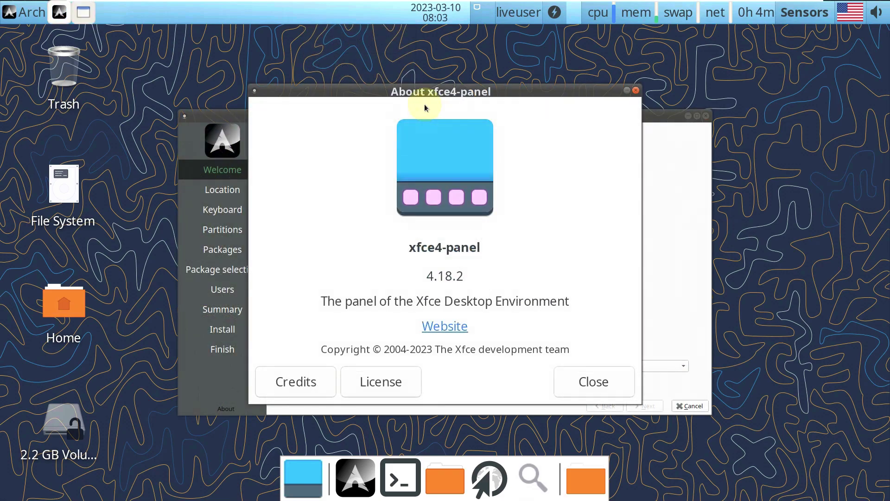
pyautogui.click(578, 380)
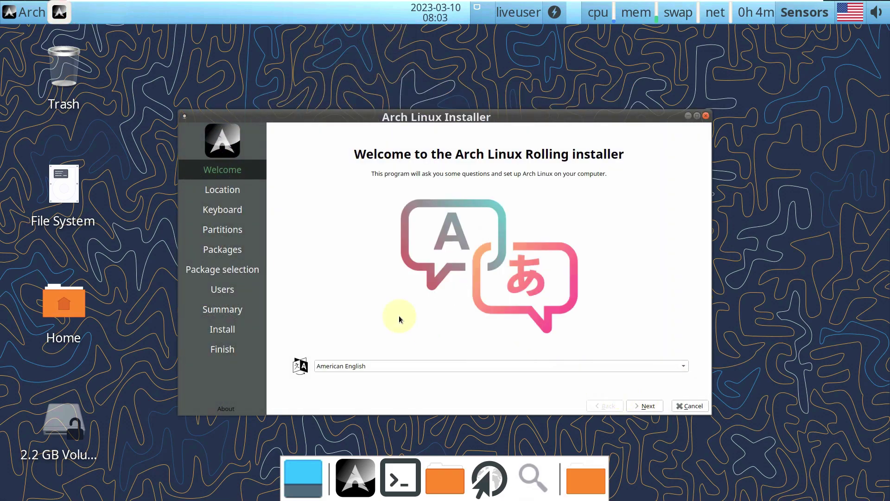
# Check the Calamares installer's version information, and continue to the location settings with American English as the language
pyautogui.click(225, 409)
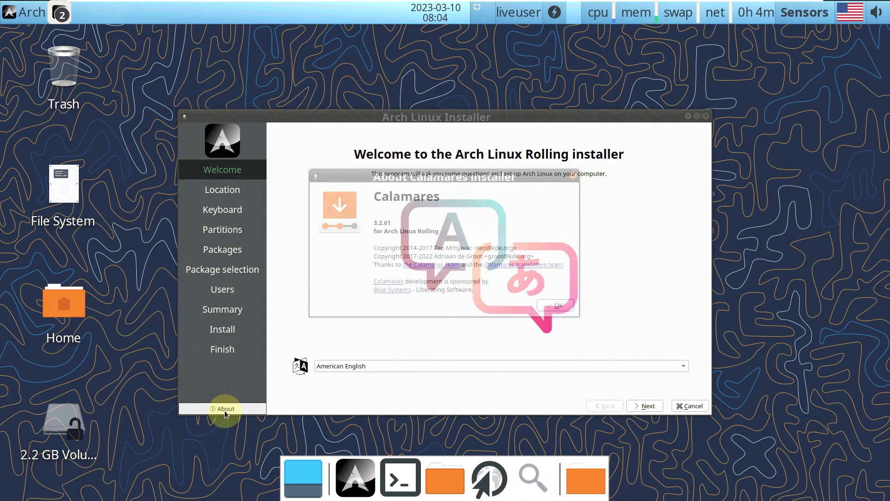
pyautogui.click(557, 306)
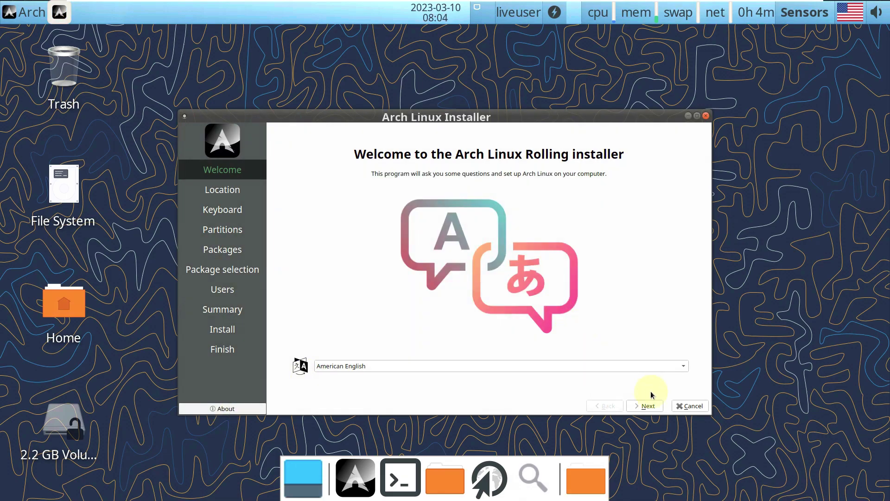
pyautogui.click(648, 406)
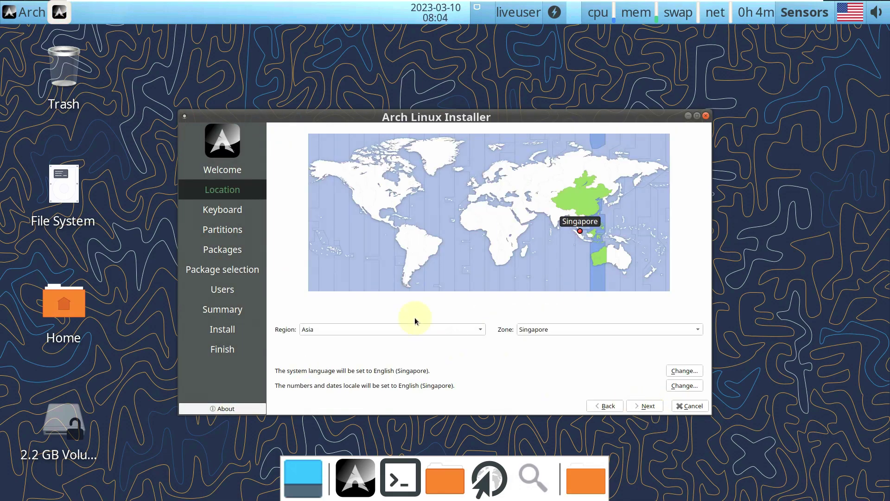
# Set the installer's location to region America, zone Vancouver on the world map, and continue to the keyboard settings
pyautogui.click(358, 192)
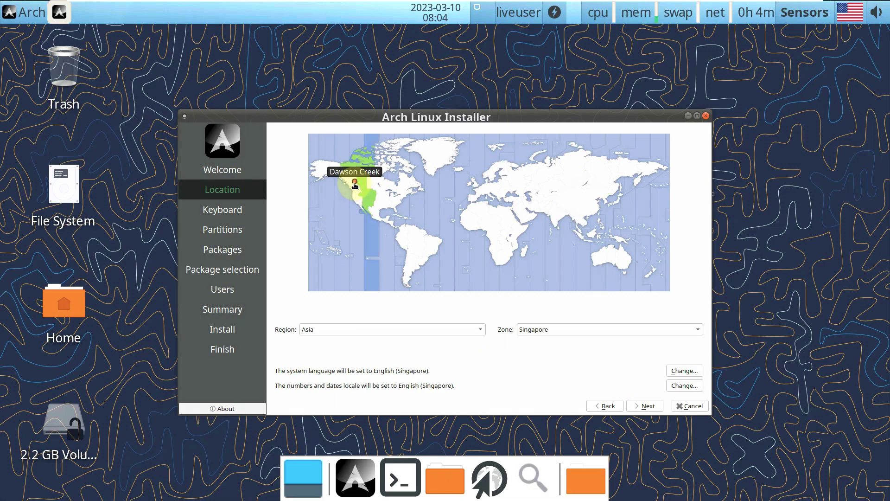
pyautogui.click(353, 190)
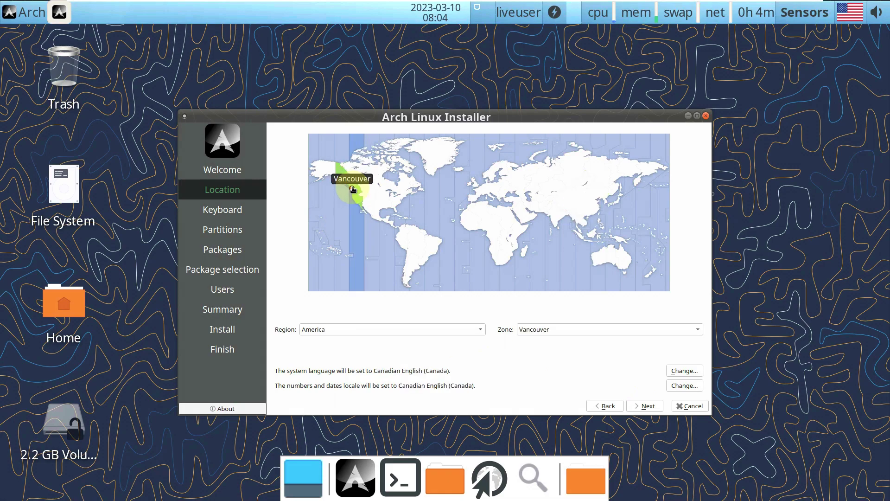
pyautogui.click(640, 406)
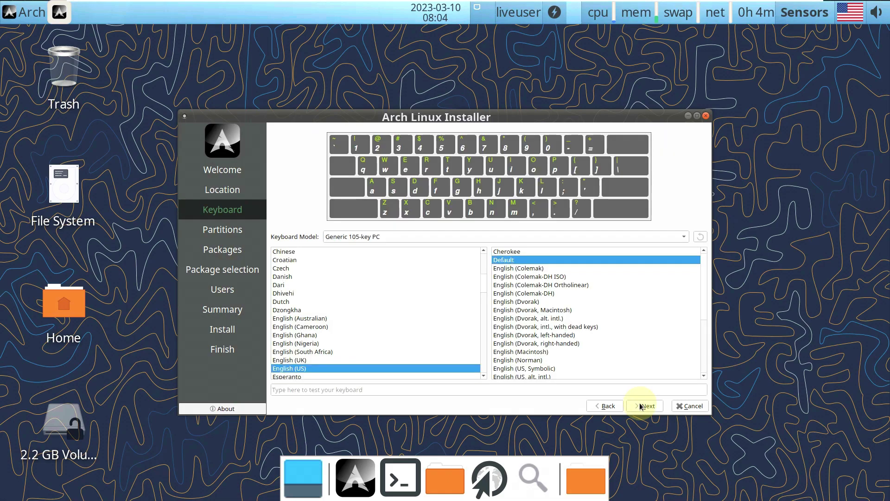
# Keep the Generic 105-key PC keyboard model with the English (US) layout, and choose to erase the disk with no swap
pyautogui.click(408, 238)
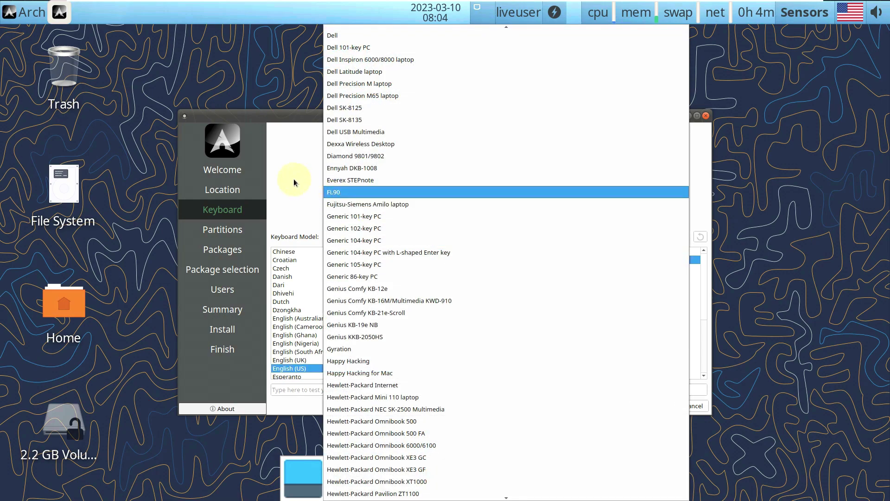
pyautogui.click(293, 181)
pyautogui.click(644, 407)
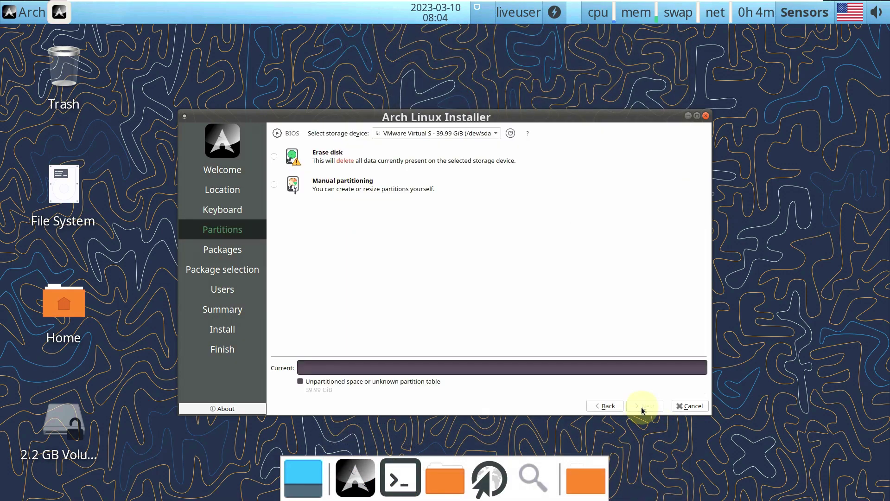
pyautogui.click(275, 157)
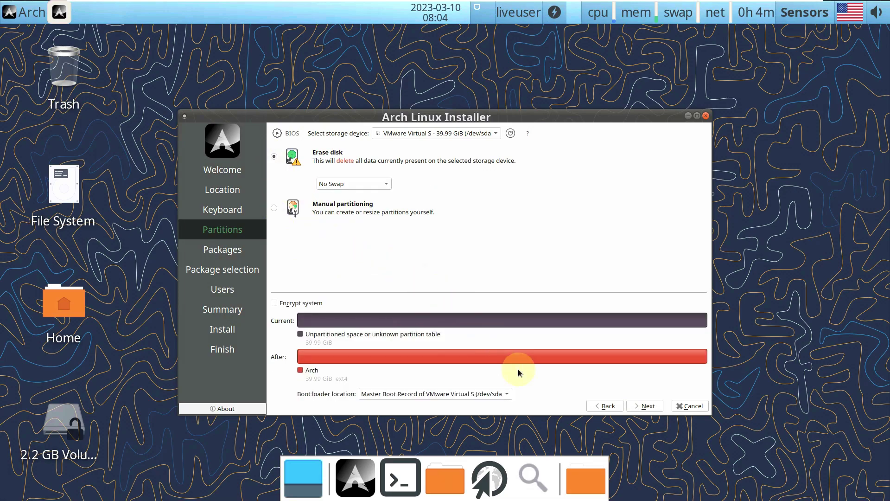
pyautogui.click(645, 406)
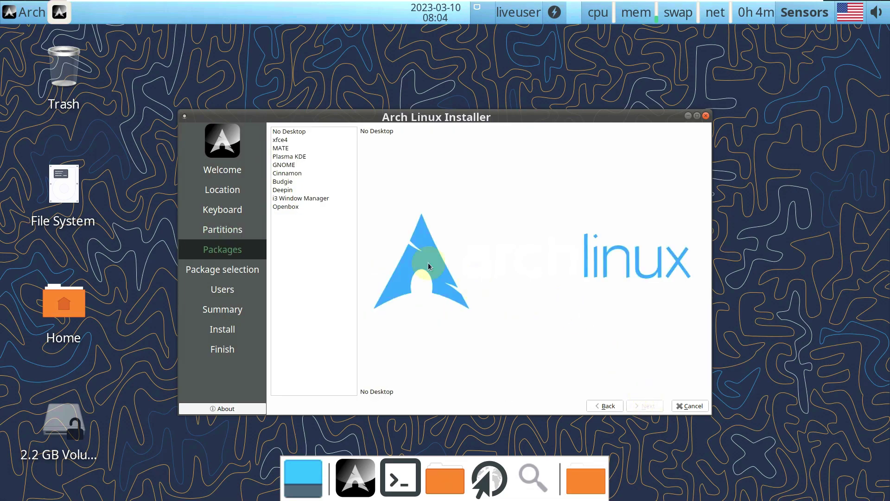
# Preview each desktop environment offered by the installer, from No Desktop and xfce4 to i3 Window Manager and Openbox
pyautogui.click(293, 148)
pyautogui.click(288, 135)
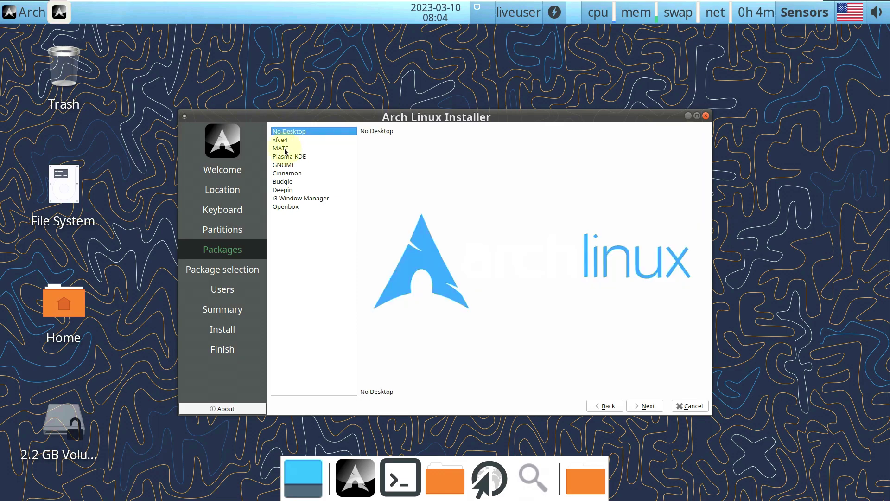
pyautogui.click(284, 140)
pyautogui.click(292, 149)
pyautogui.click(297, 157)
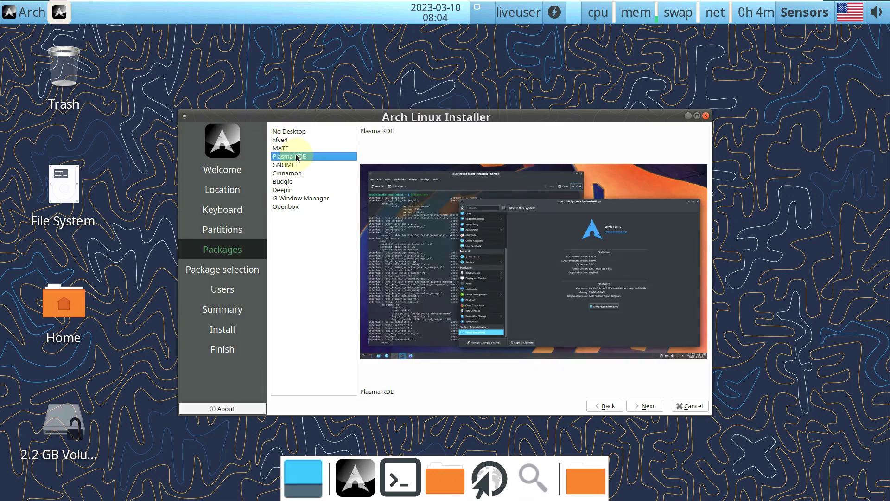
pyautogui.click(295, 166)
pyautogui.click(296, 173)
pyautogui.click(298, 182)
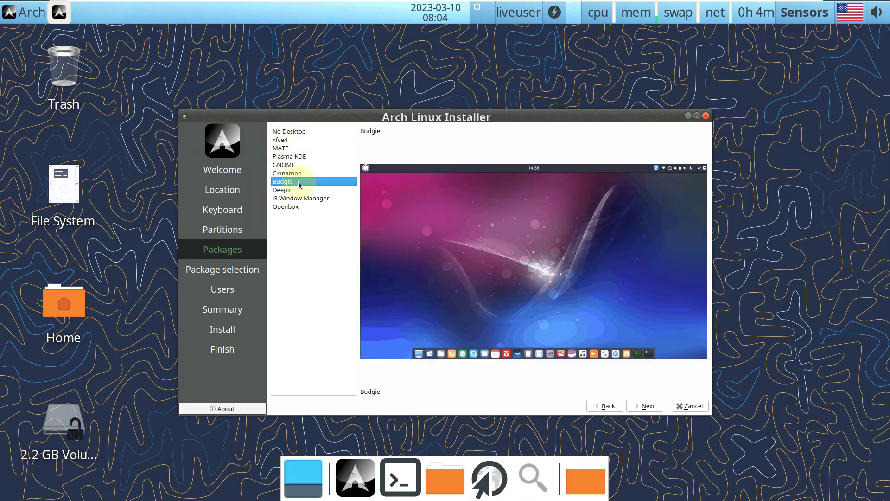
pyautogui.click(300, 190)
pyautogui.click(305, 198)
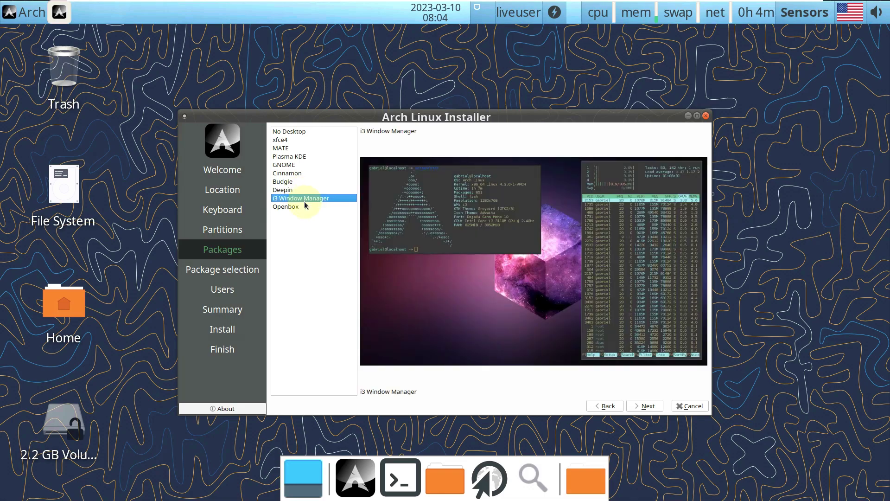
pyautogui.click(299, 206)
pyautogui.click(298, 132)
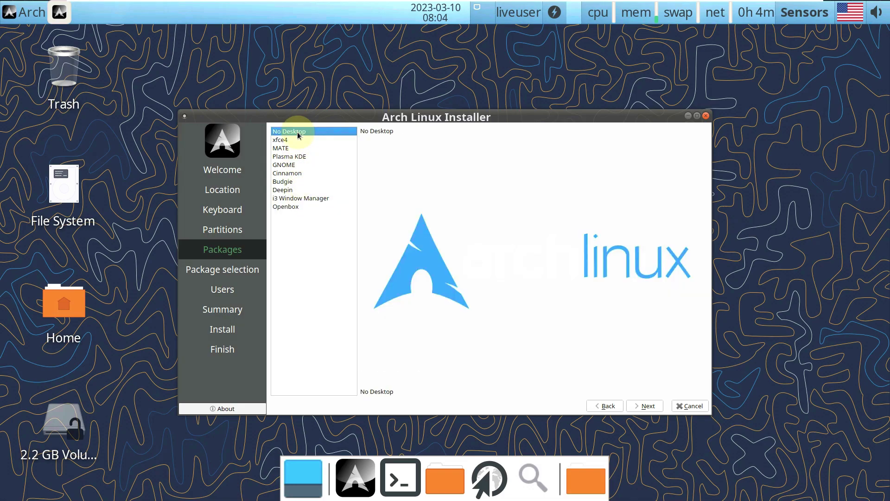
# Choose Openbox as the desktop to install and accept the preselected package groups
pyautogui.click(284, 190)
pyautogui.click(286, 198)
pyautogui.click(286, 208)
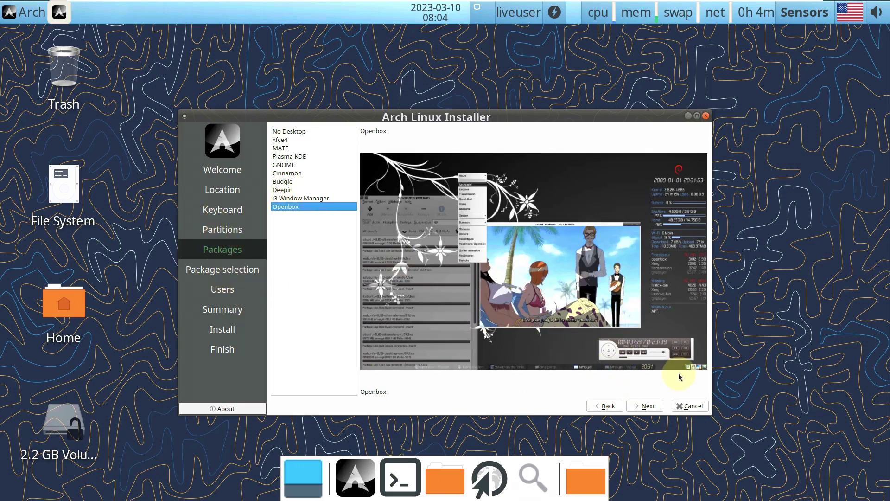
pyautogui.click(648, 406)
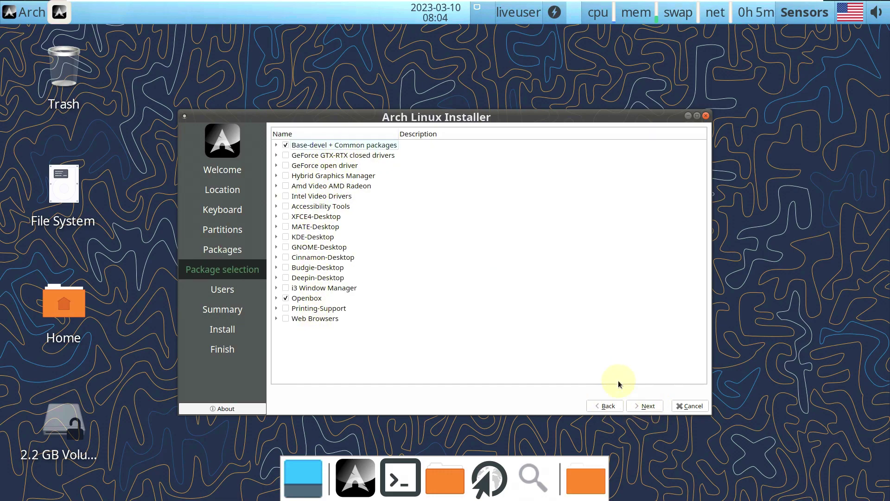
pyautogui.click(648, 406)
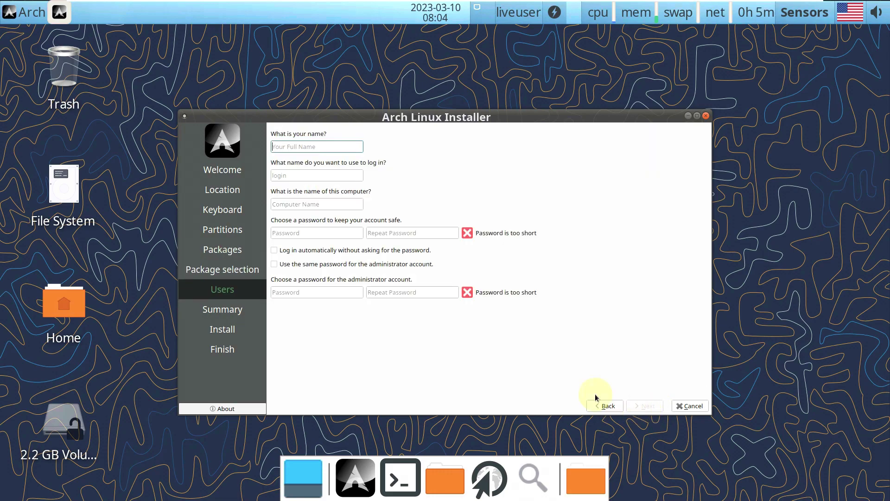
# Enable automatic login and the shared administrator password, and fill in the user's name with asklinux as the computer name
pyautogui.click(315, 267)
pyautogui.click(301, 148)
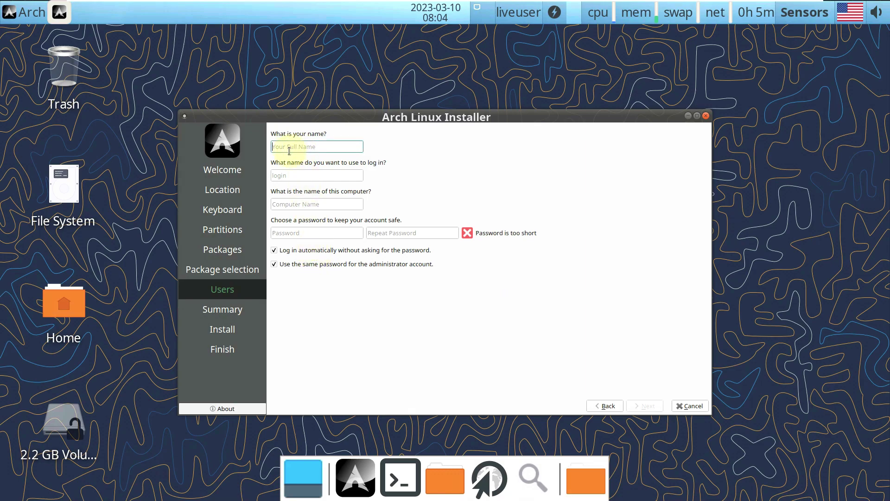
pyautogui.write('asklinux')
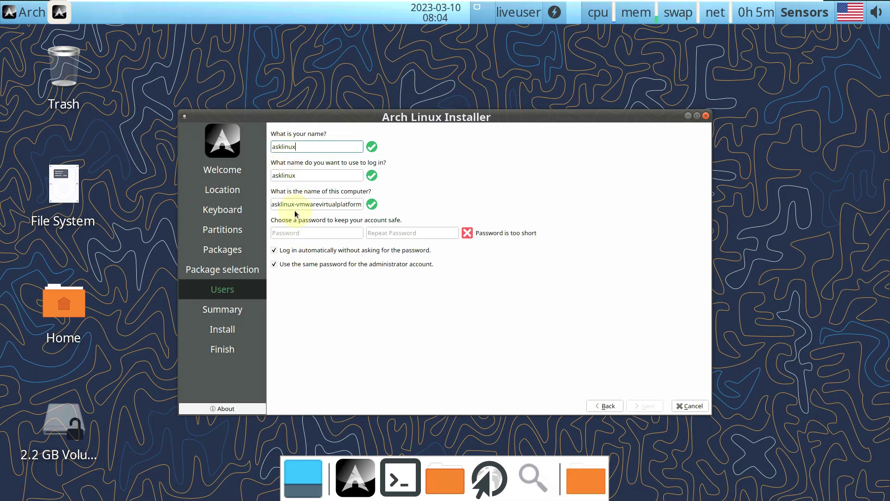
pyautogui.moveTo(295, 204); pyautogui.dragTo(376, 204)
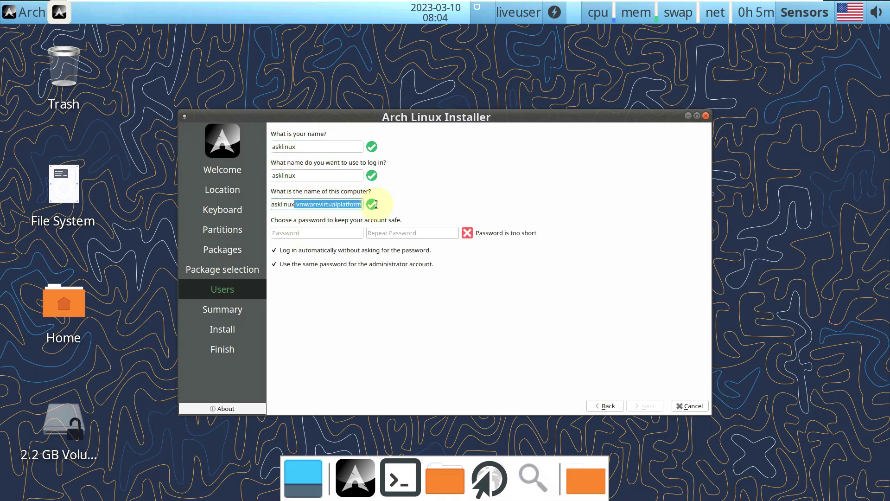
pyautogui.press('BackSpace')
# Enter and repeat the account password, and continue to the installation summary
pyautogui.click(324, 231)
pyautogui.write('••')
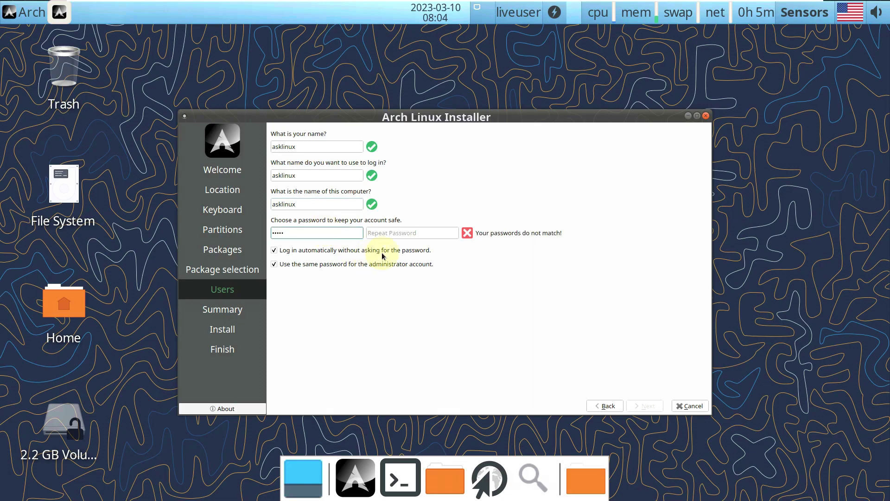
pyautogui.click(385, 236)
pyautogui.write('•••••')
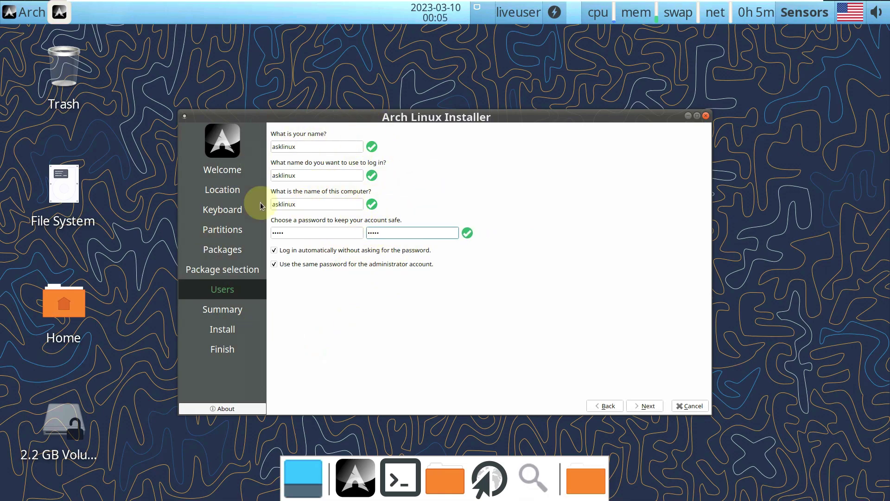
pyautogui.click(648, 406)
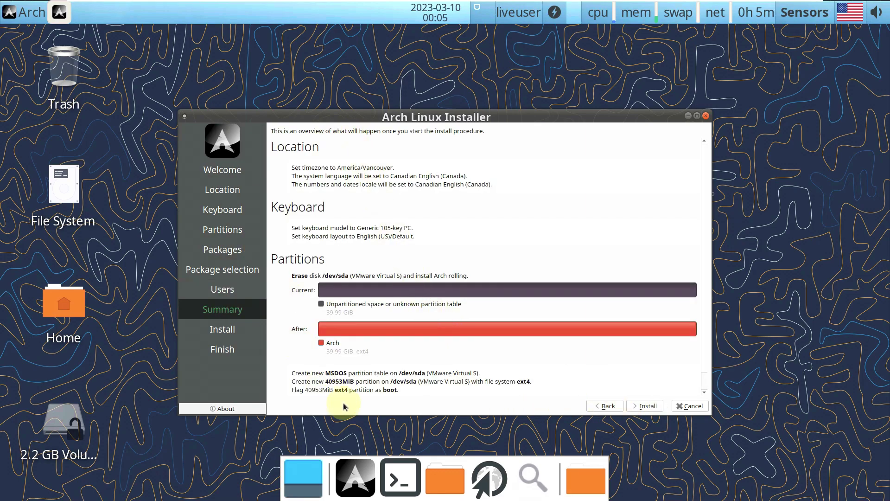
# Review the location, keyboard and partition settings in the installation summary, and quit the installer without installing
pyautogui.scroll(-1, 356, 317)
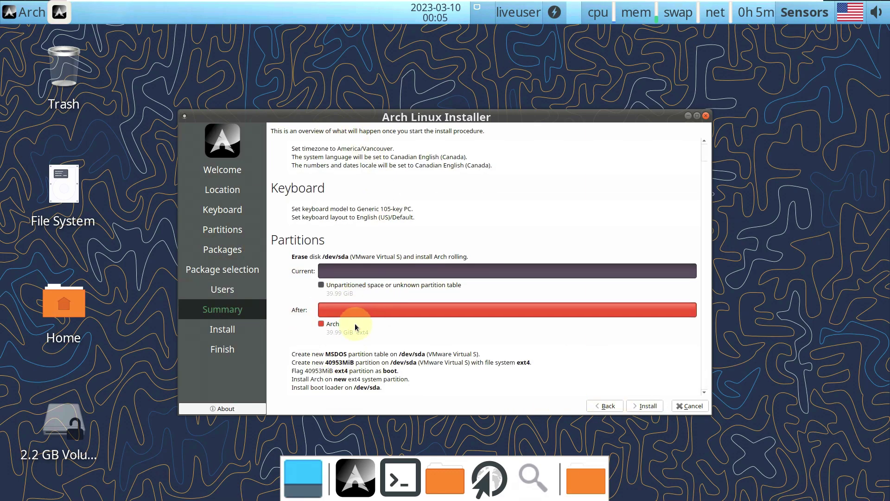
pyautogui.scroll(1, 355, 323)
pyautogui.scroll(-1, 355, 327)
pyautogui.scroll(1, 356, 327)
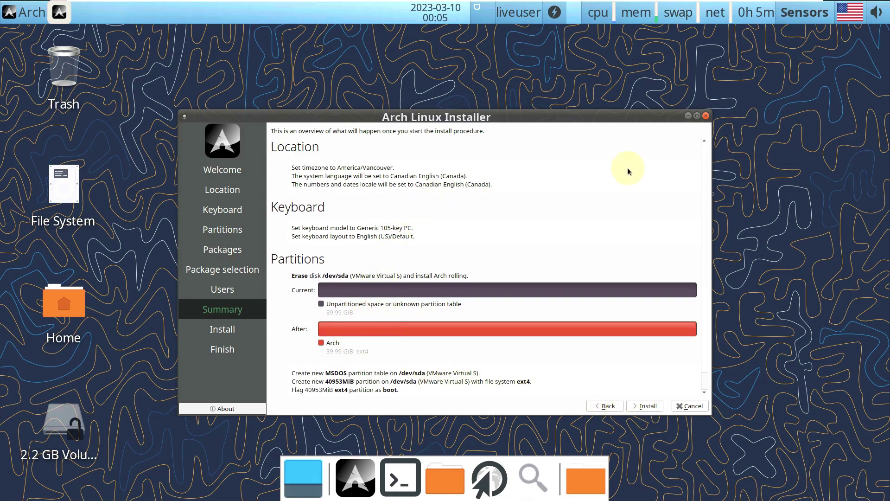
pyautogui.click(706, 120)
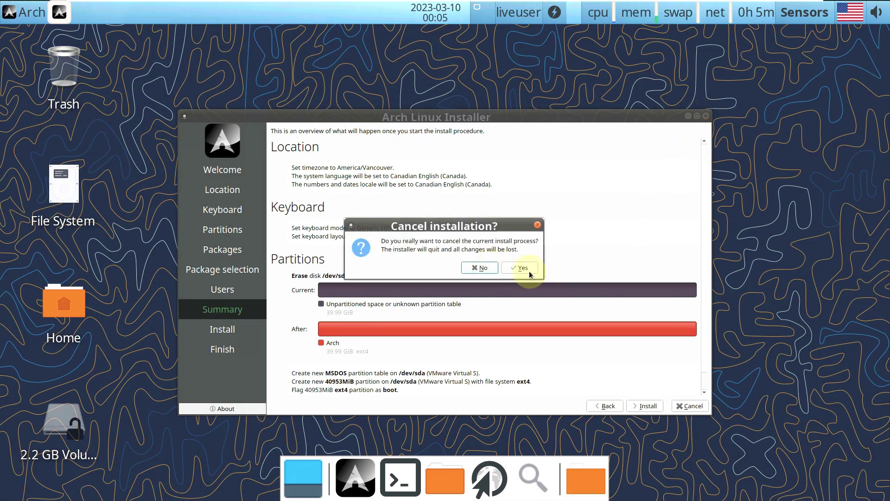
pyautogui.click(532, 269)
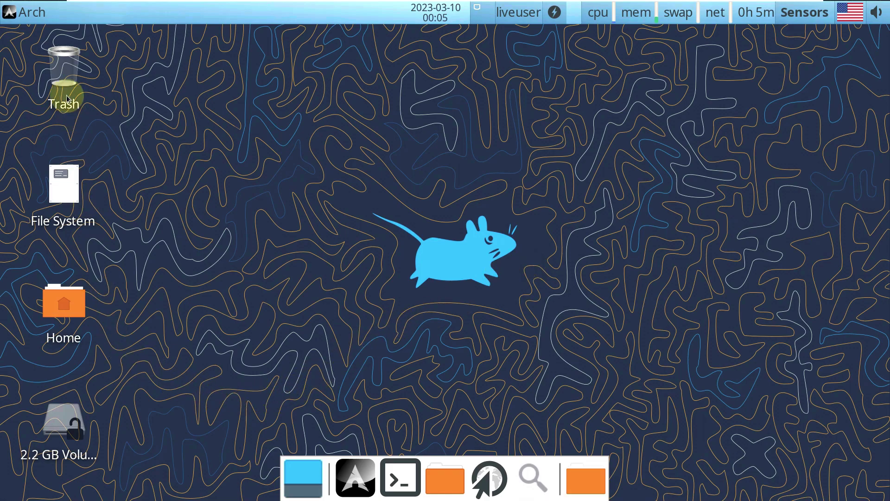
# Open About Xfce from the full application list, check the system and version details, and close it
pyautogui.click(38, 20)
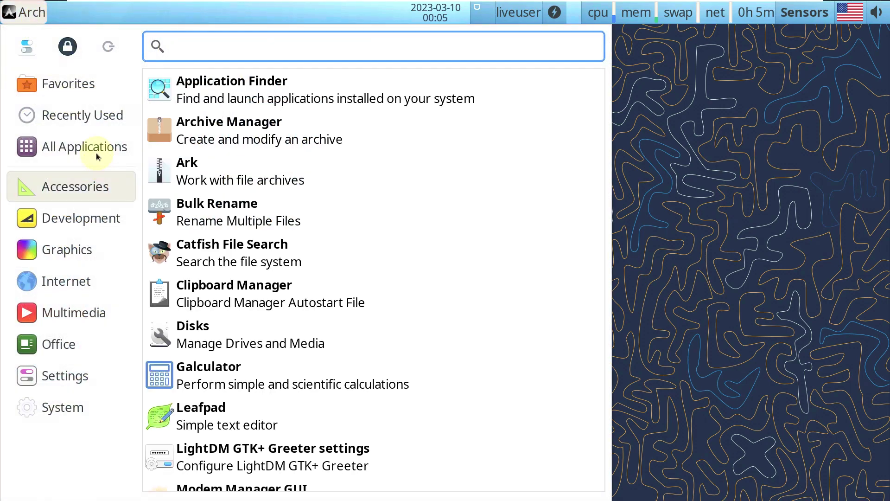
pyautogui.click(96, 154)
pyautogui.click(259, 85)
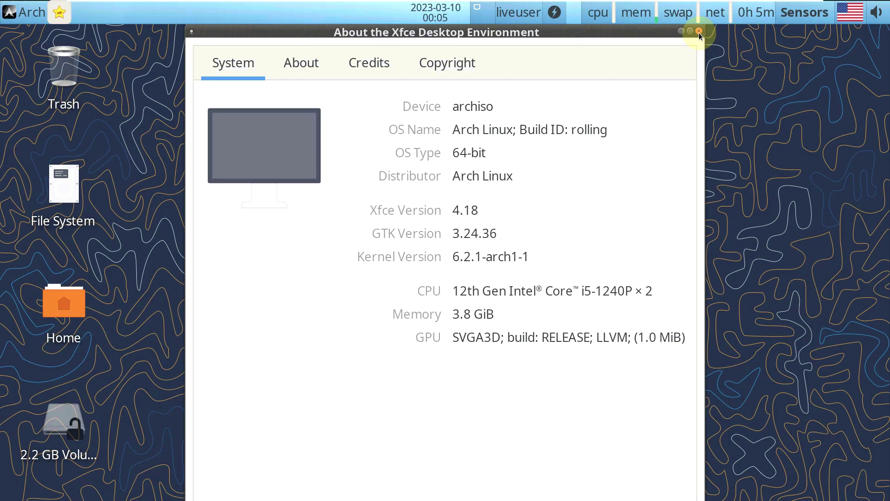
pyautogui.click(699, 31)
# Open Add/Remove Software from the full application list and view the package manager's version information
pyautogui.click(28, 18)
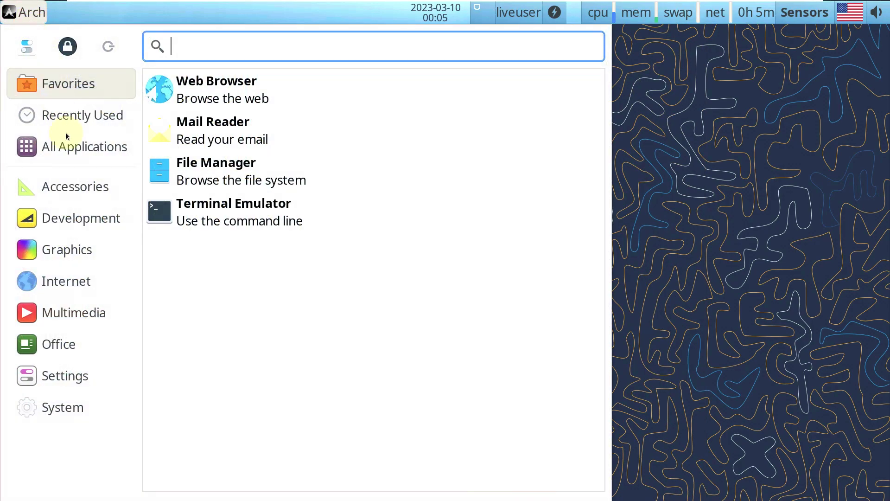
pyautogui.click(66, 145)
pyautogui.scroll(-3, 270, 150)
pyautogui.scroll(3, 270, 149)
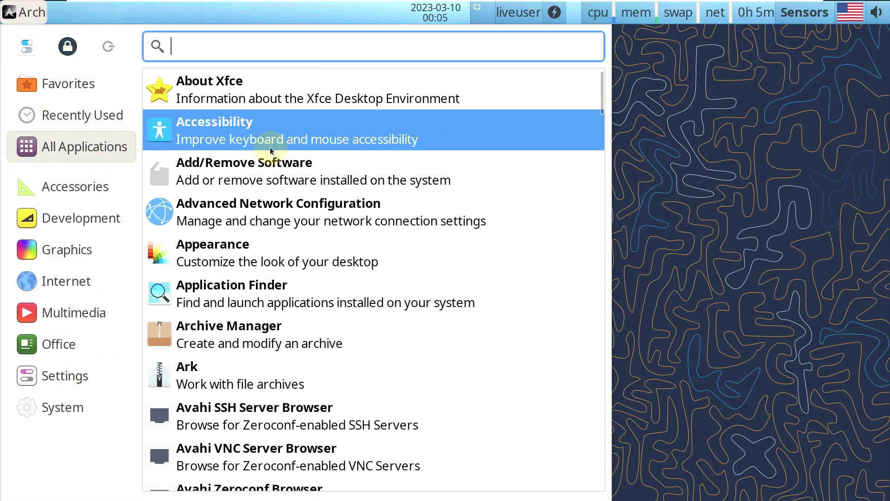
pyautogui.click(272, 167)
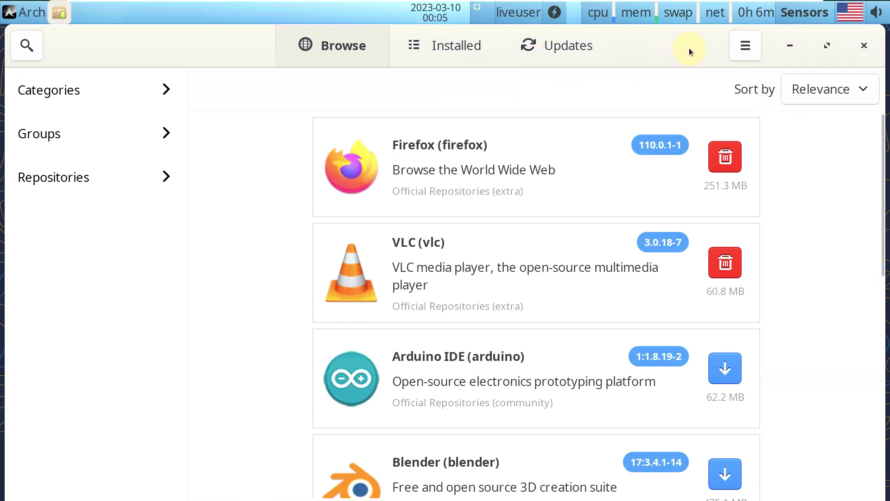
pyautogui.click(759, 44)
pyautogui.click(717, 224)
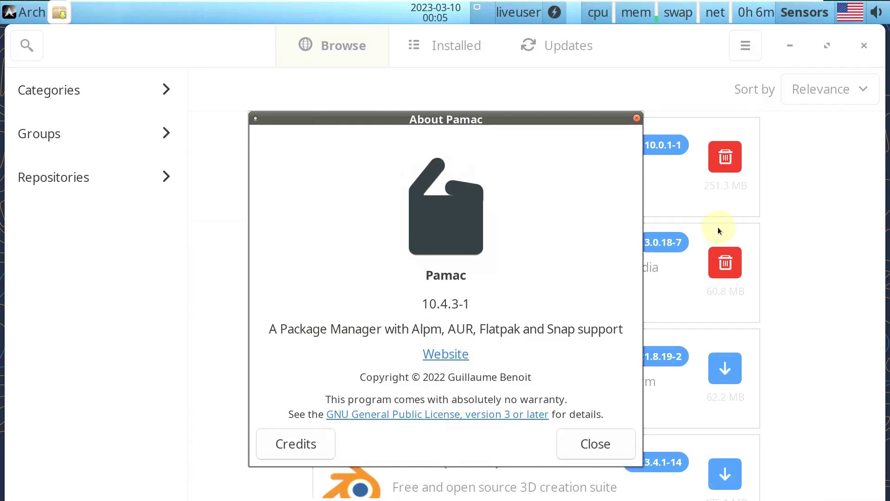
pyautogui.click(637, 118)
# Examine the list of all installed packages in the package manager, from the graphical applications down to the libraries and Arch tools
pyautogui.click(469, 39)
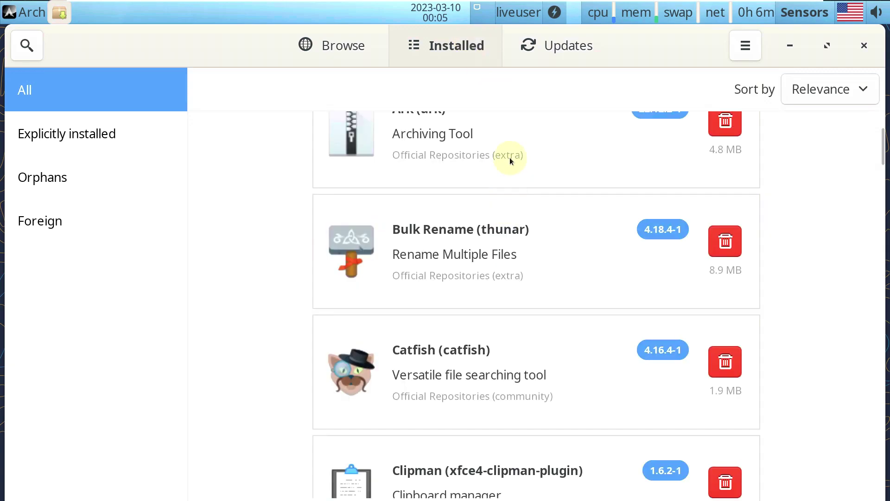
pyautogui.scroll(4, 497, 179)
pyautogui.scroll(-15, 497, 179)
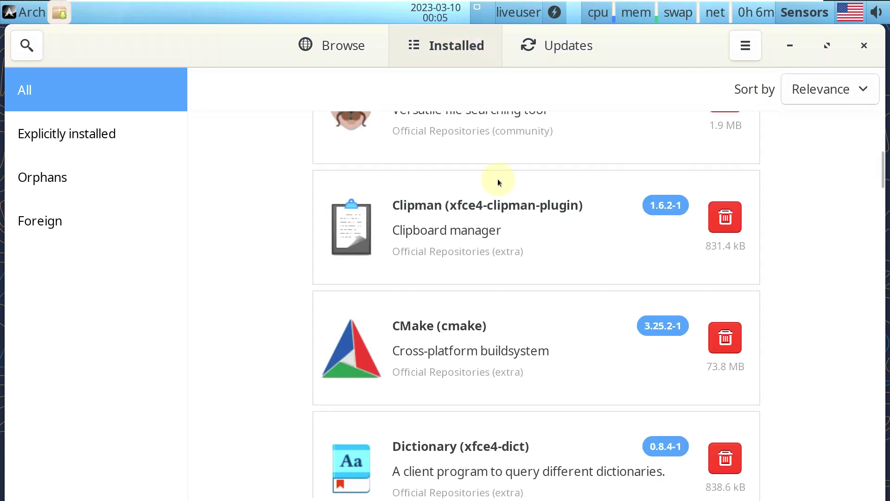
pyautogui.scroll(-15, 497, 179)
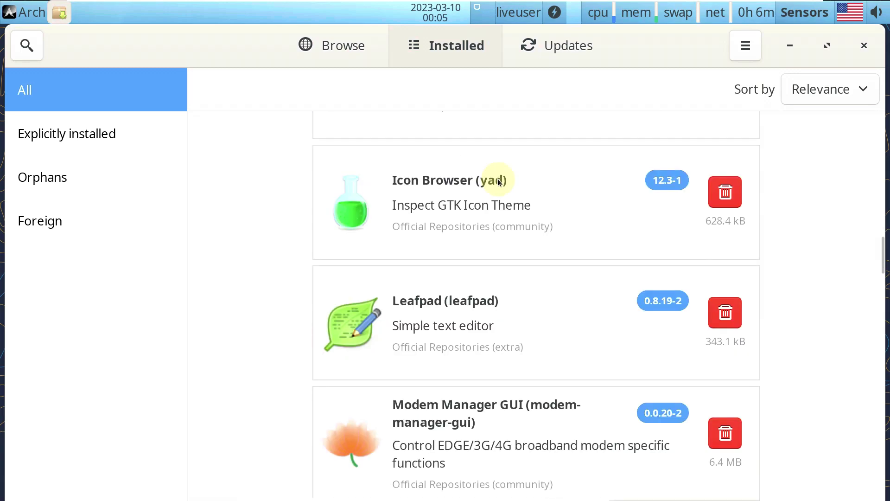
pyautogui.scroll(-15, 499, 181)
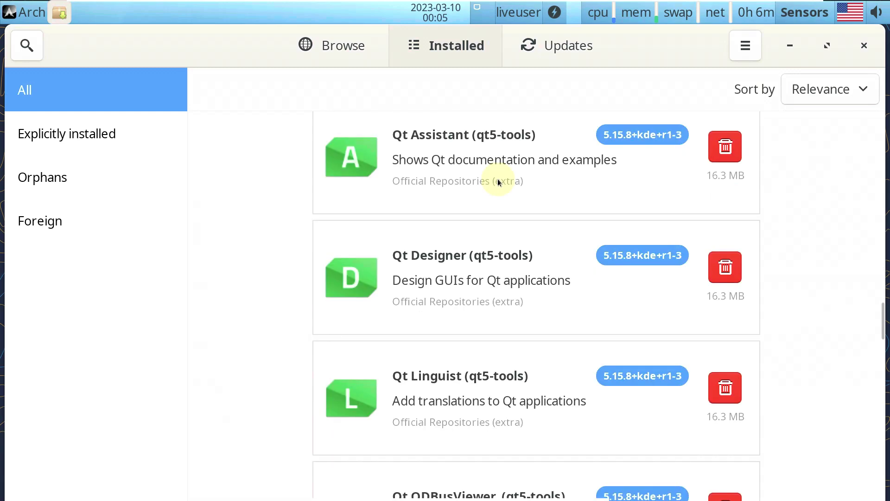
pyautogui.scroll(-15, 499, 182)
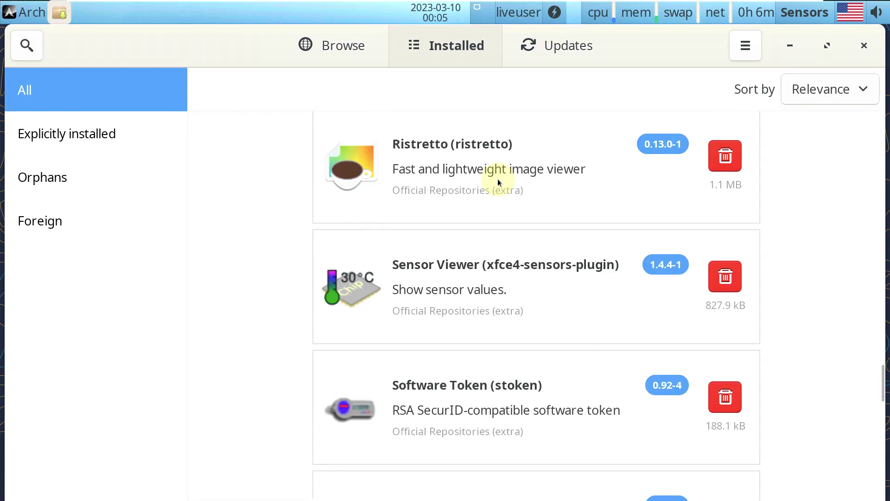
pyautogui.scroll(-10, 498, 180)
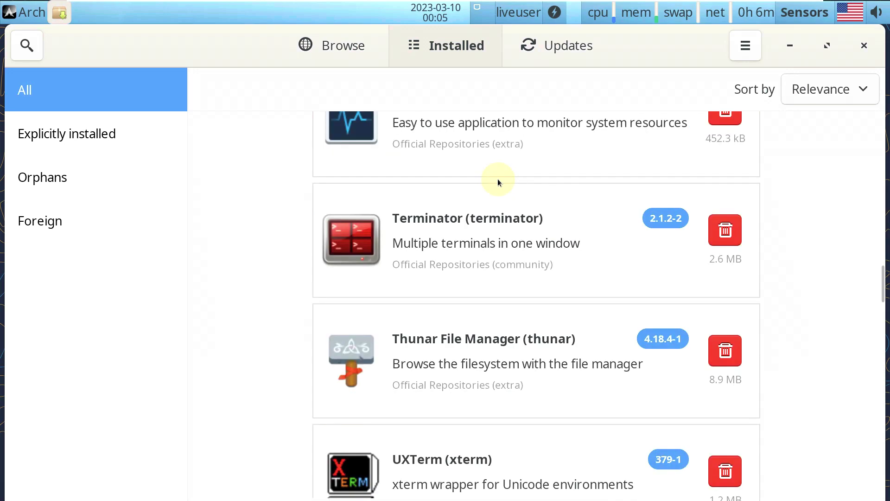
pyautogui.scroll(-15, 578, 365)
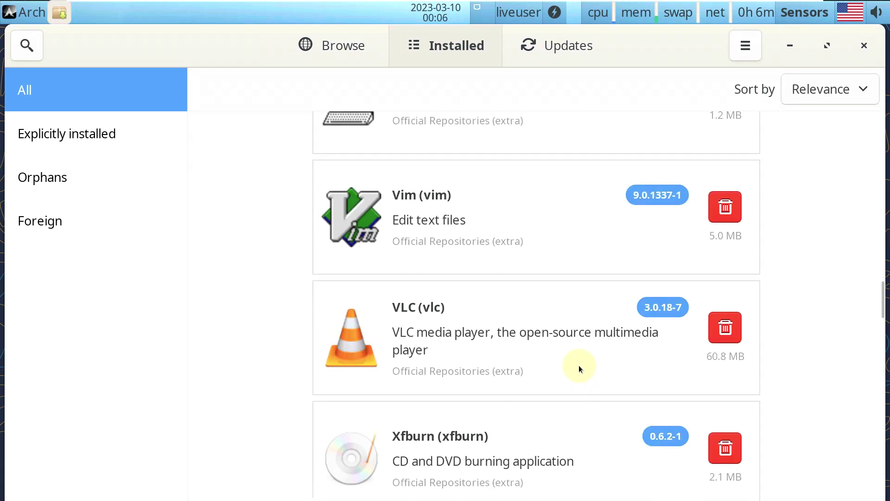
pyautogui.scroll(-15, 574, 351)
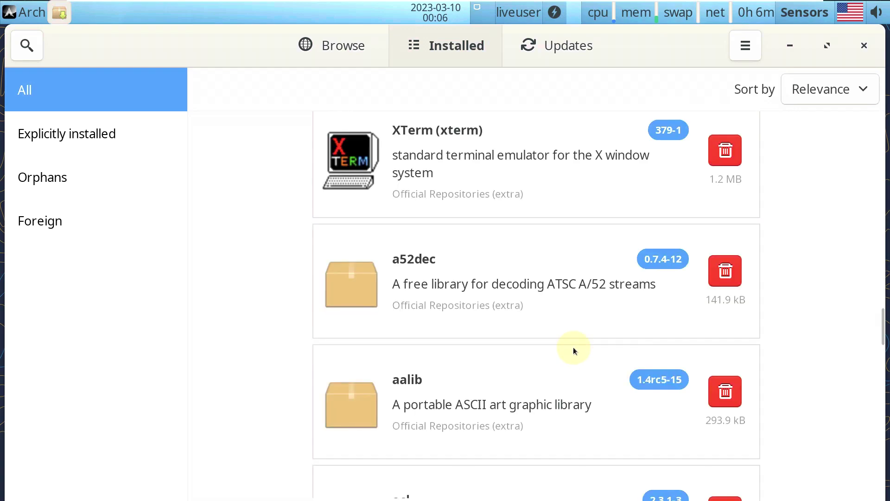
pyautogui.scroll(-10, 573, 350)
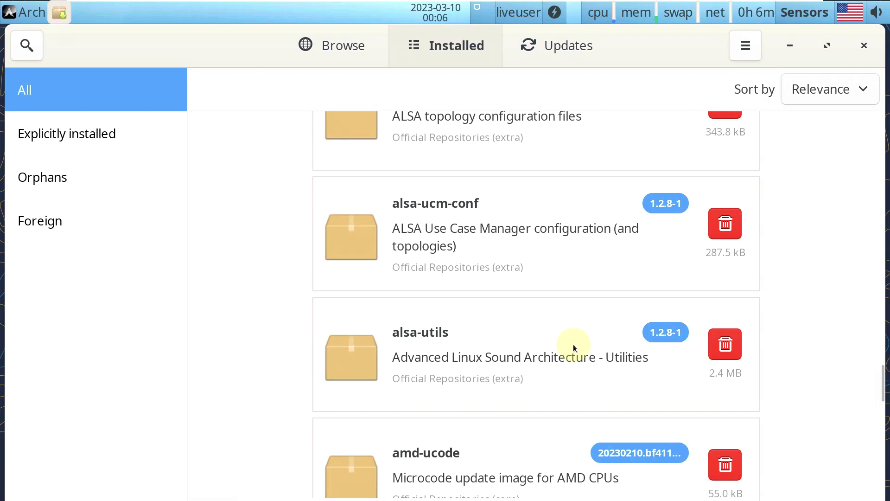
pyautogui.scroll(-10, 573, 344)
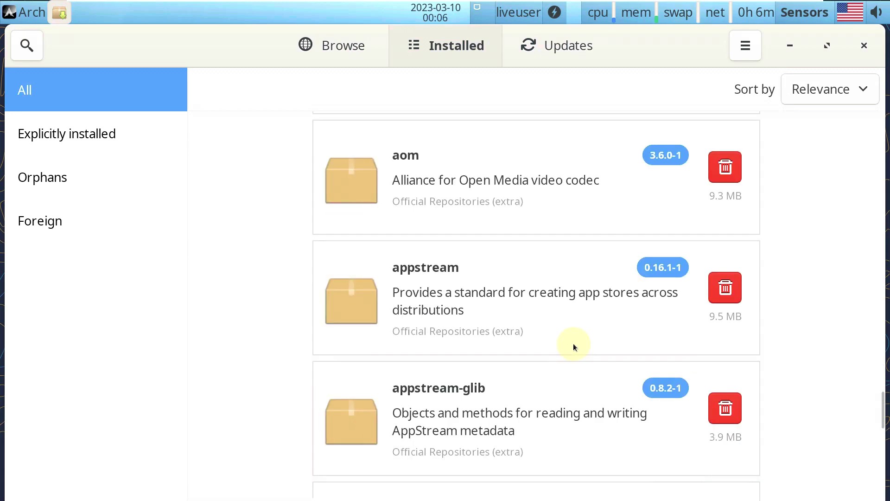
pyautogui.scroll(-5, 574, 347)
pyautogui.scroll(-10, 573, 343)
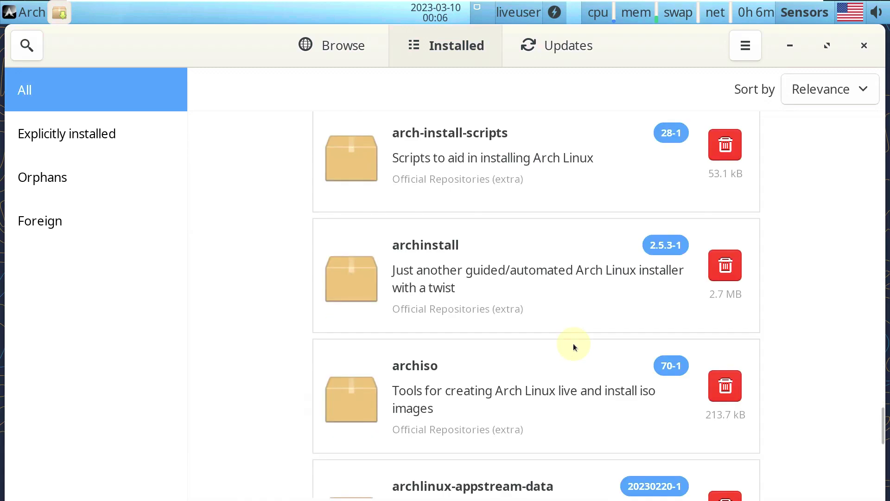
# Check the available package updates through to the end of the list and close the package manager
pyautogui.click(550, 50)
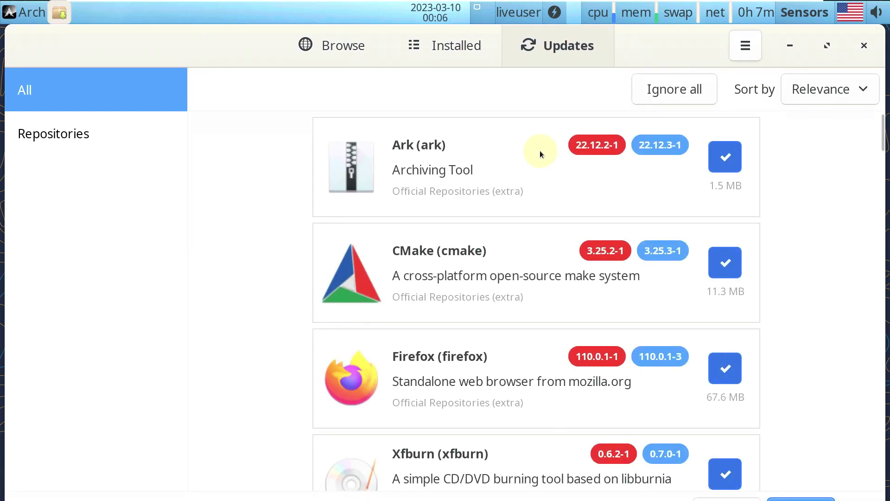
pyautogui.scroll(-9, 500, 218)
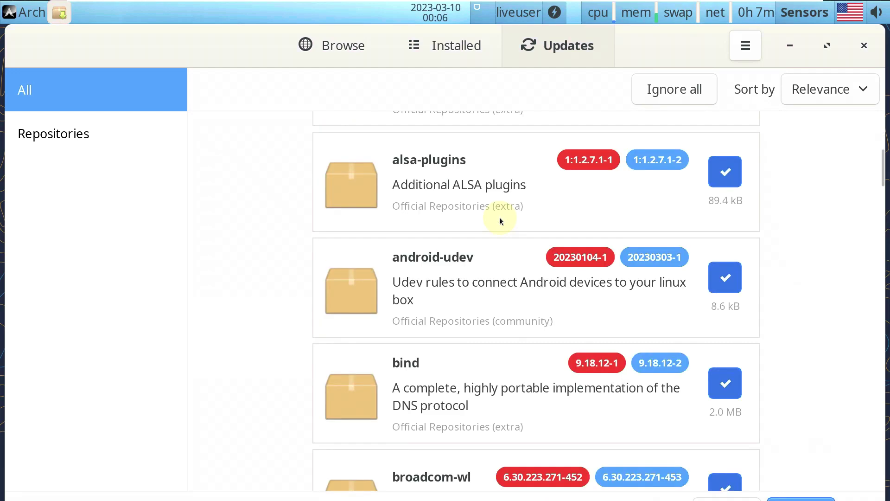
pyautogui.scroll(-15, 500, 217)
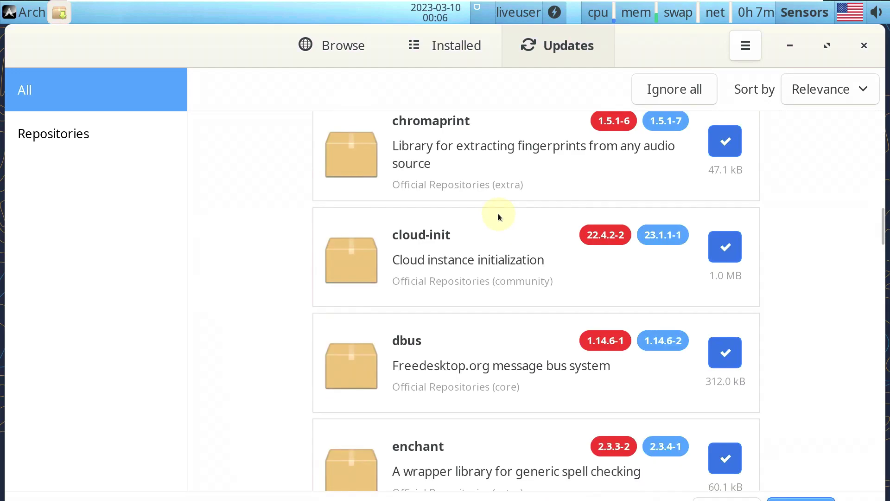
pyautogui.scroll(-3, 498, 217)
pyautogui.moveTo(876, 235); pyautogui.dragTo(875, 486)
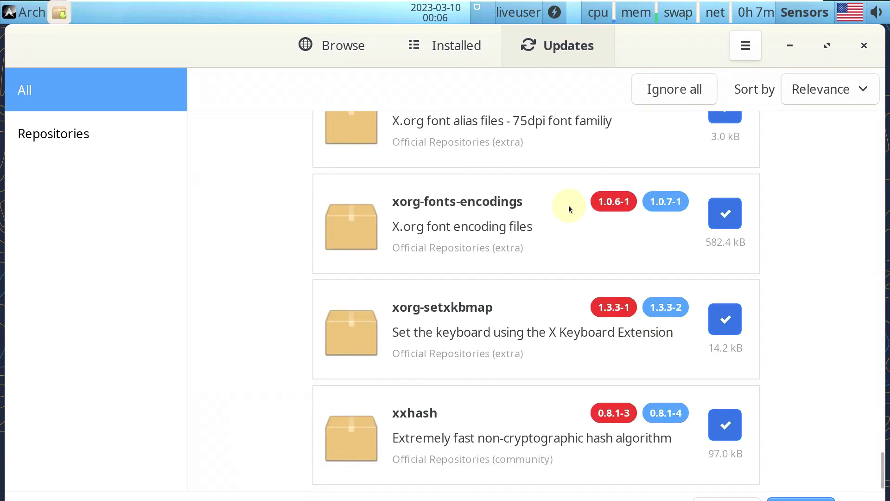
pyautogui.click(863, 46)
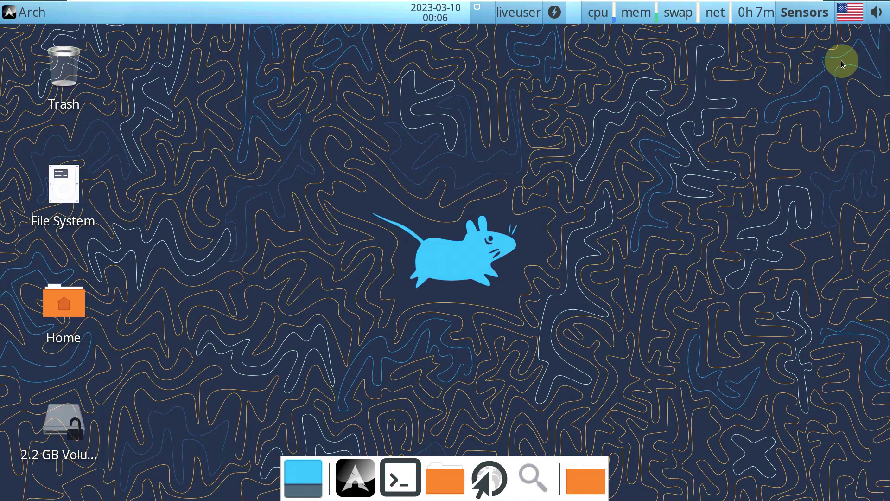
# Open the desktop settings, look through the xfce wallpapers, and set the golden misty landscape with bare trees as the background
pyautogui.rightClick(216, 147)
pyautogui.click(283, 366)
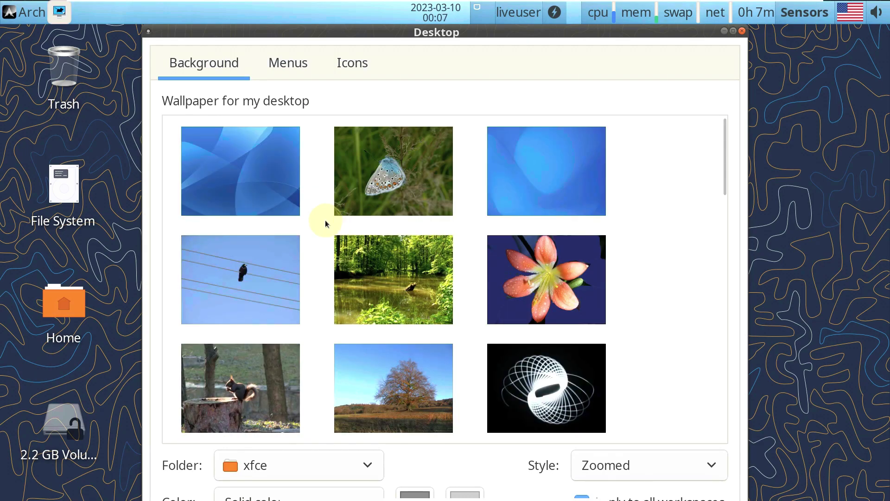
pyautogui.scroll(-5, 324, 219)
pyautogui.scroll(-12, 324, 217)
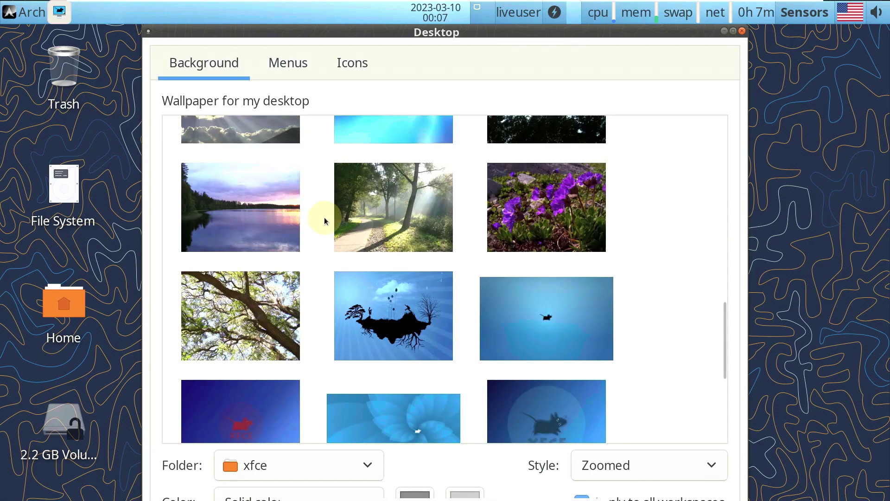
pyautogui.scroll(-5, 324, 217)
pyautogui.scroll(3, 324, 217)
pyautogui.scroll(15, 324, 217)
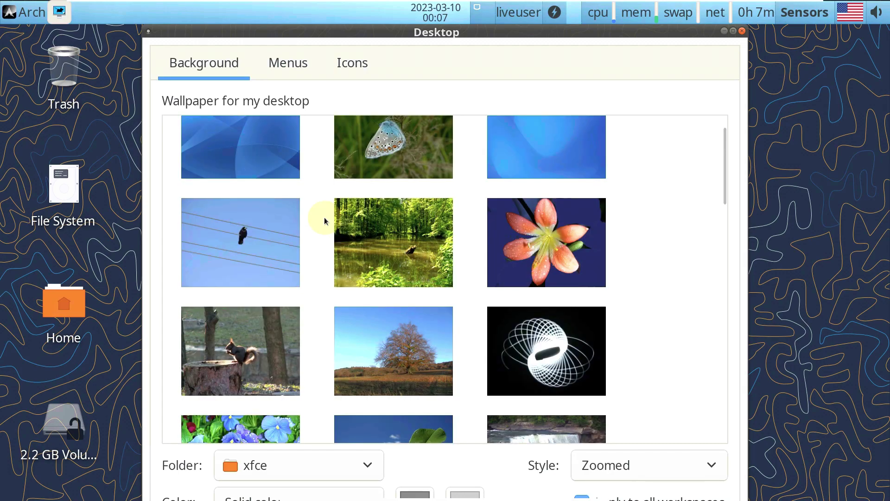
pyautogui.scroll(2, 324, 220)
pyautogui.scroll(-10, 415, 235)
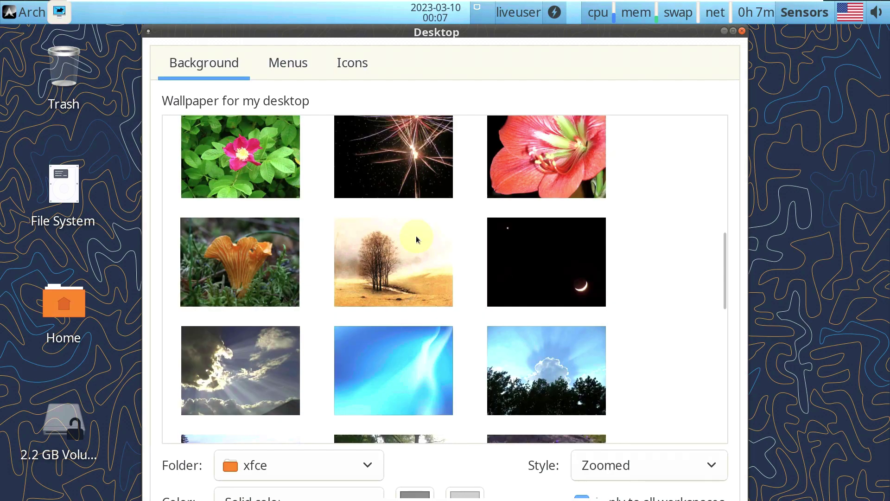
pyautogui.scroll(1, 415, 235)
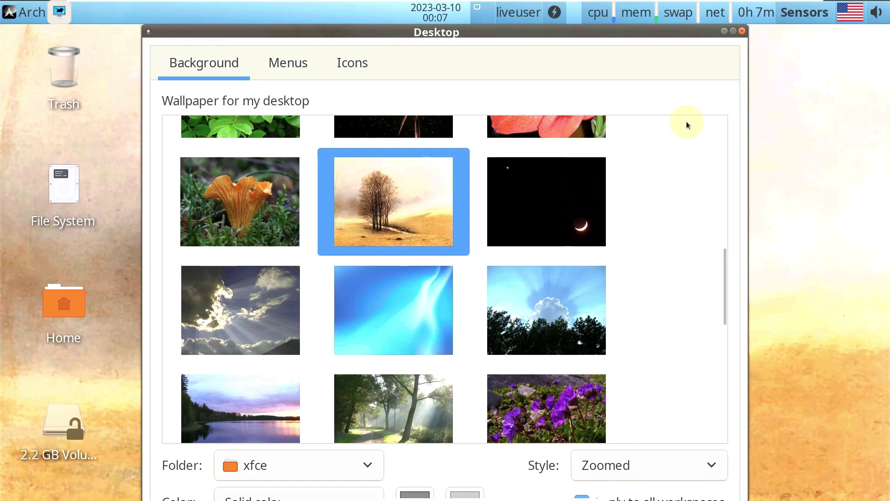
# Review the desktop's menu and icon settings and close the desktop settings
pyautogui.click(288, 65)
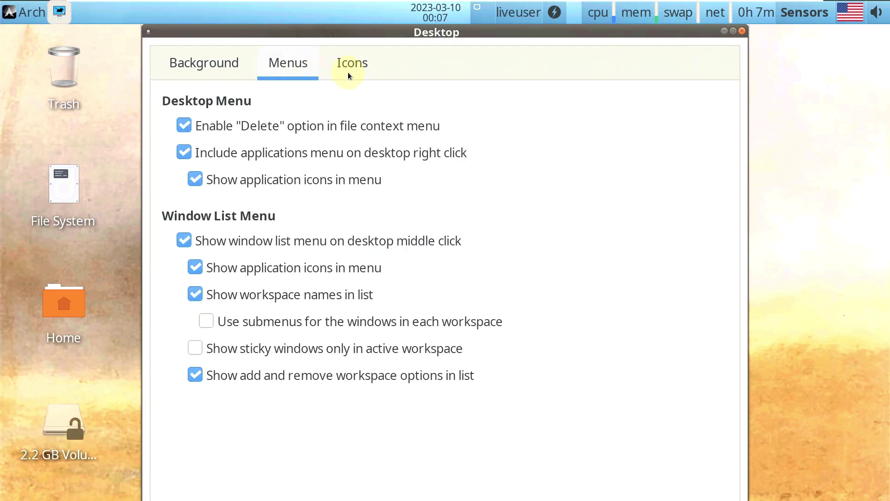
pyautogui.click(348, 74)
pyautogui.click(742, 30)
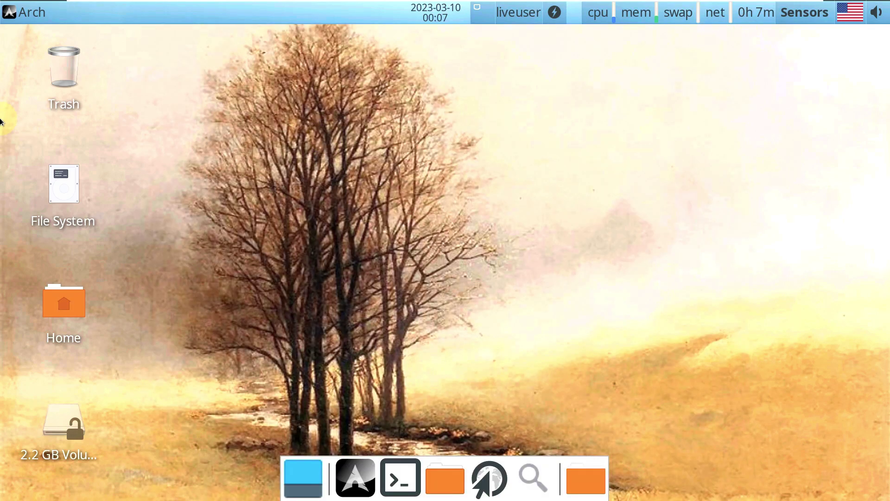
# Open the terminal emulator, view its About information, and dismiss it
pyautogui.click(16, 18)
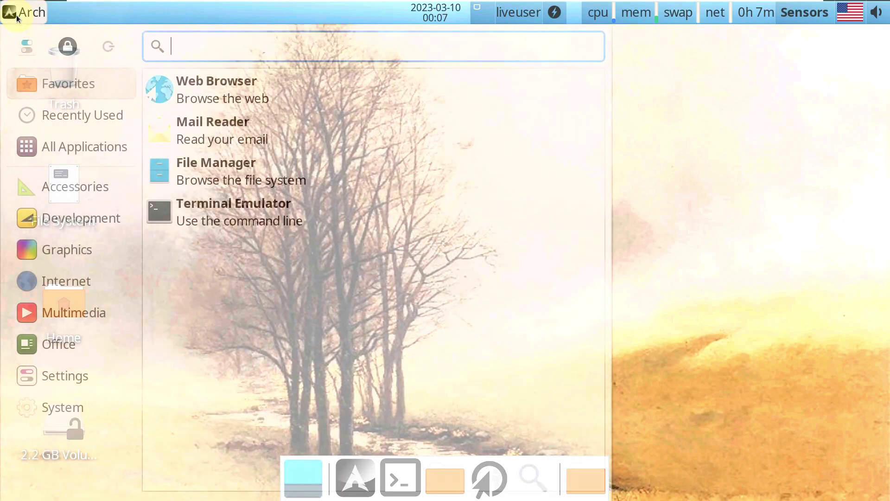
pyautogui.click(158, 212)
pyautogui.hotkey('ctrl', 'alt', 't')
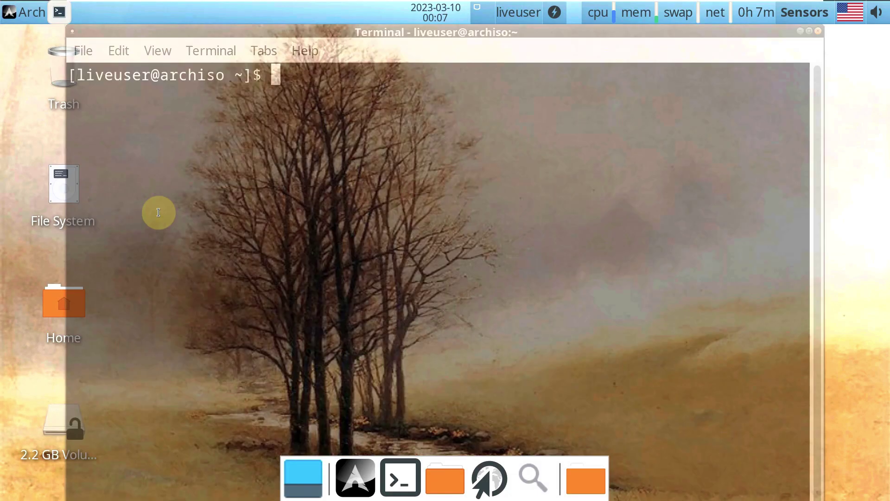
pyautogui.click(304, 52)
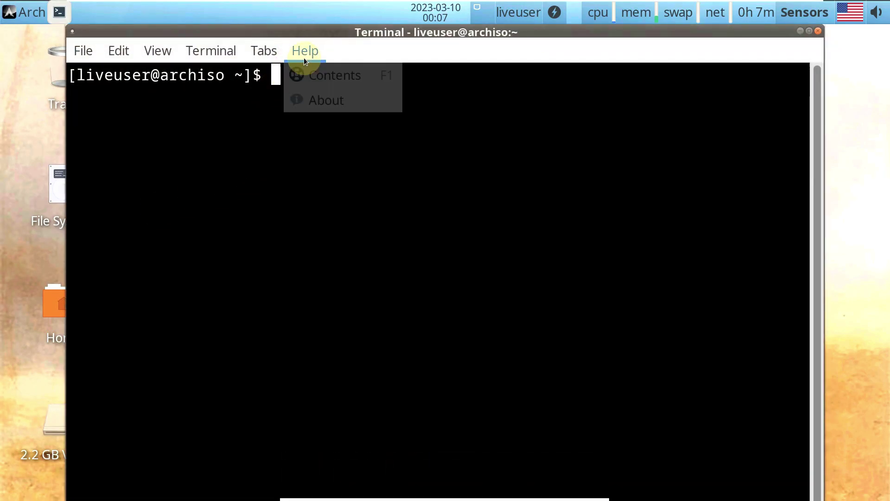
pyautogui.click(310, 100)
pyautogui.click(636, 138)
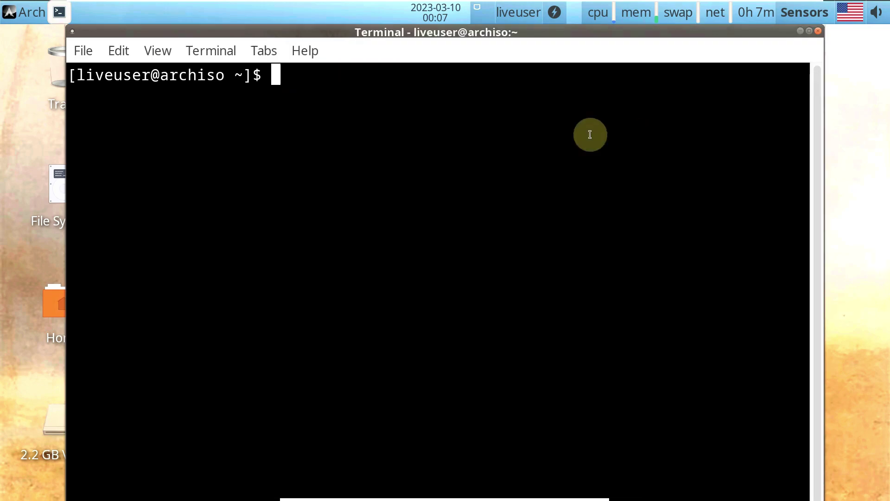
# Run inxi in the terminal to show a summary of the system hardware
pyautogui.write('inxi')
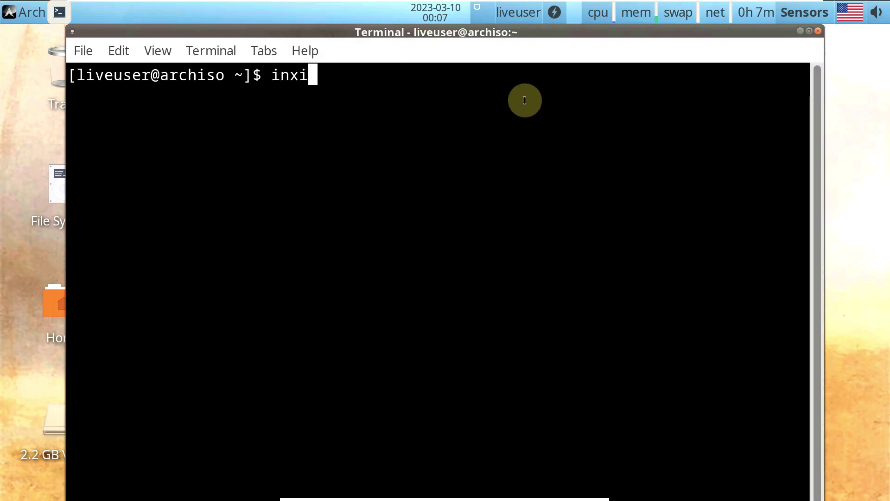
pyautogui.press('Return')
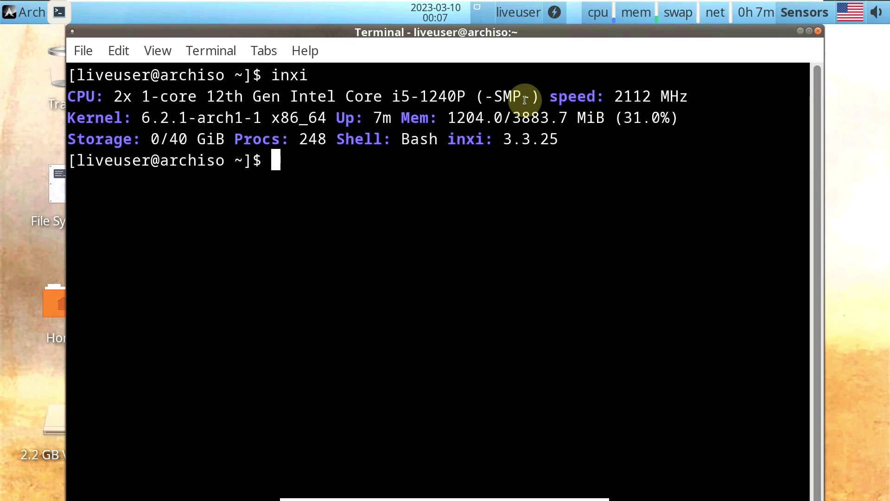
# Run inxi -b in the terminal to list basic system information and maximize the terminal window
pyautogui.write('inxi -b')
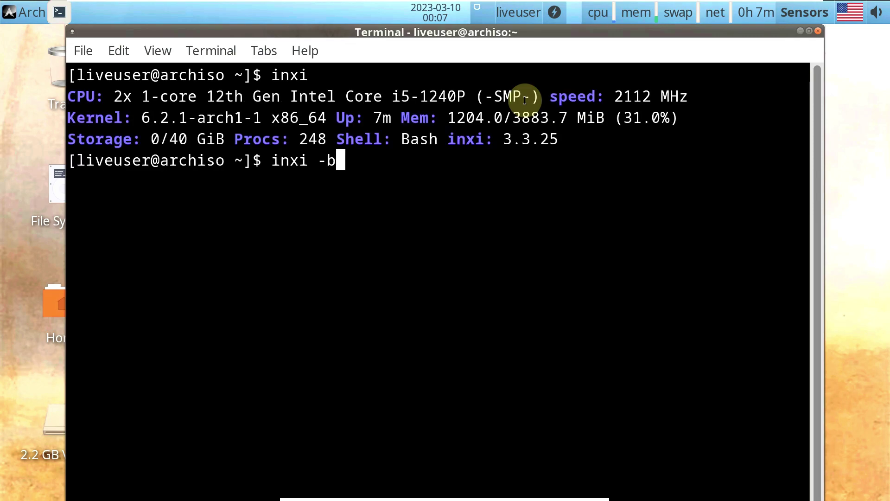
pyautogui.press('Return')
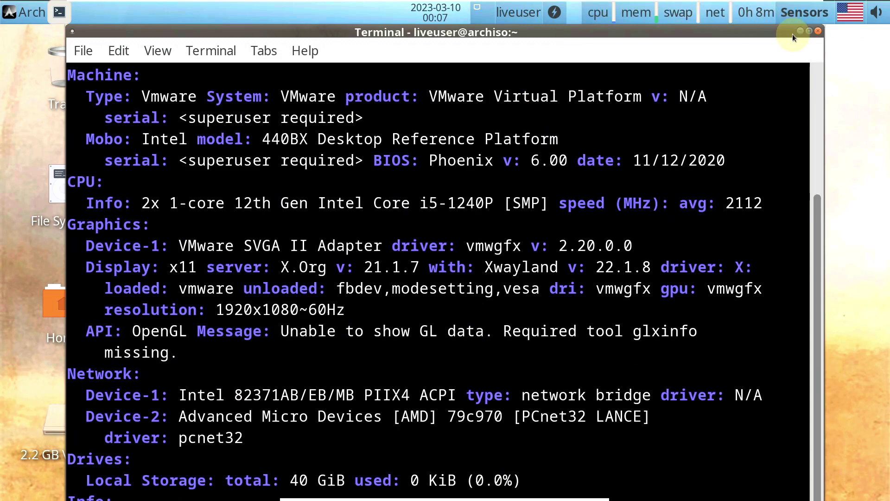
pyautogui.click(808, 31)
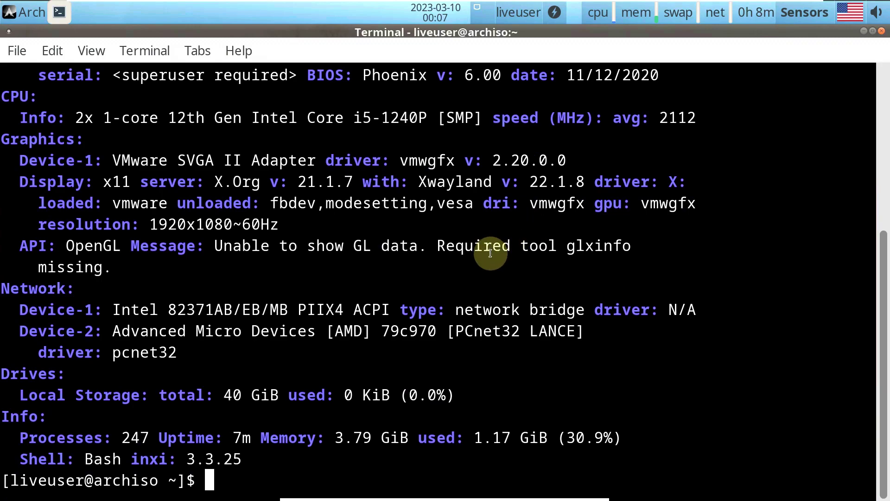
# Run inxi -G to list the graphics device, driver and display details
pyautogui.write('inxi -')
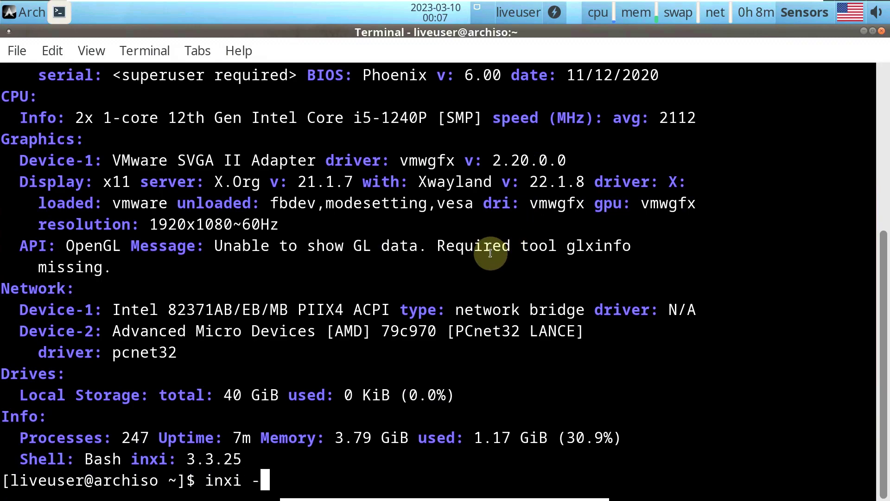
pyautogui.write('G')
pyautogui.press('Return')
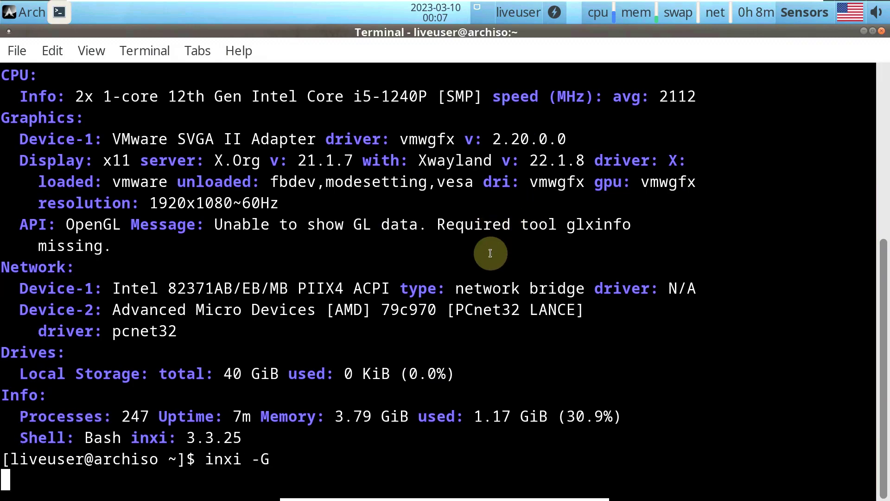
# Print the contents of /etc/issue with cat to identify the distribution
pyautogui.write('cat ')
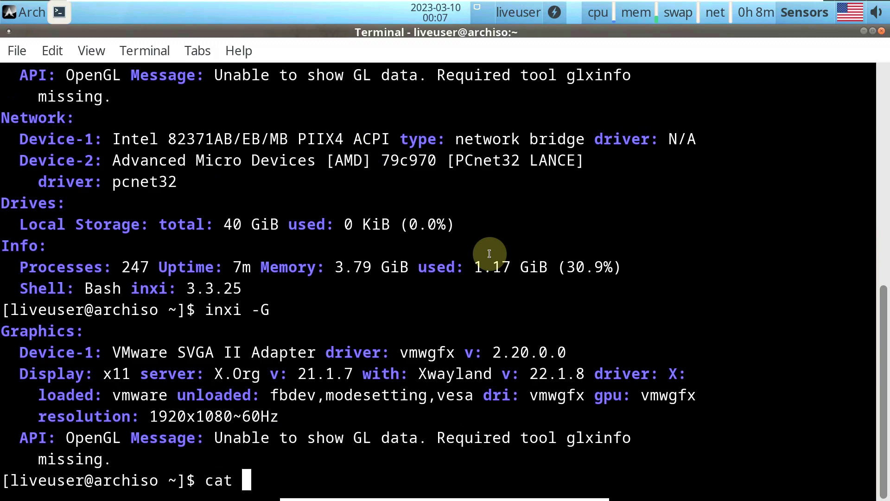
pyautogui.write('/etc/')
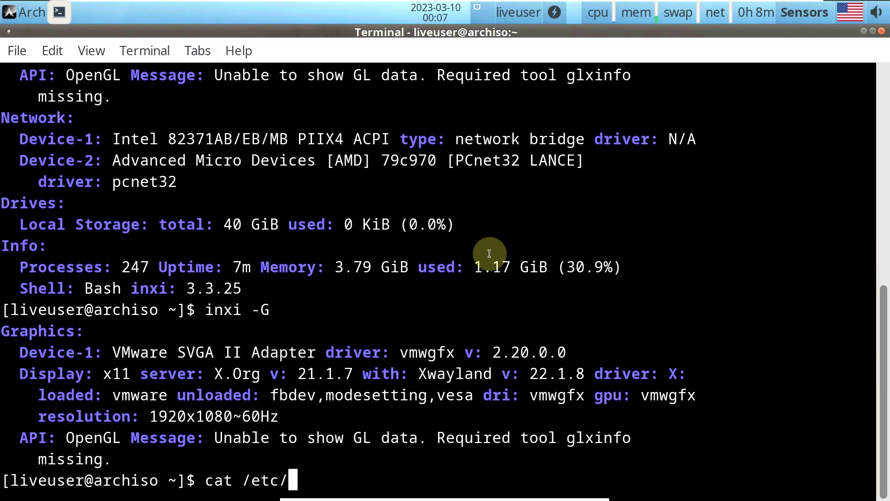
pyautogui.write('issue')
pyautogui.press('Return')
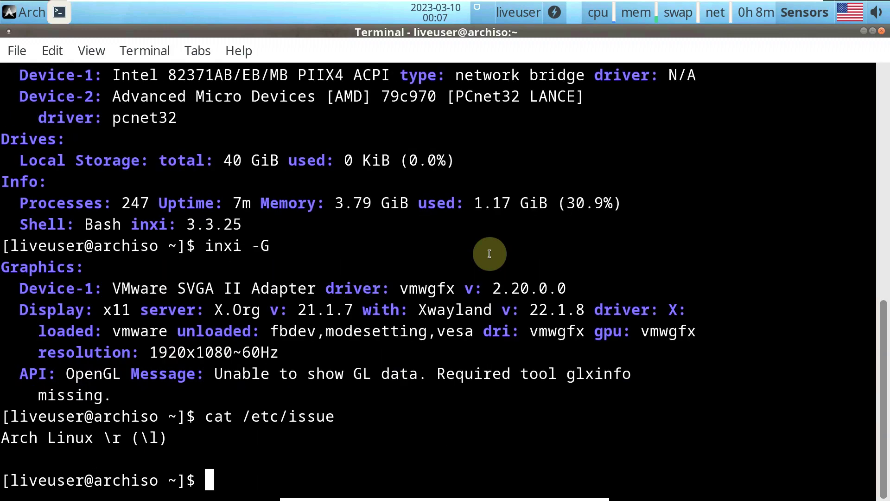
# Run neofetch and review its system summary of OS, kernel, desktop environment, theme and hardware
pyautogui.write('ne')
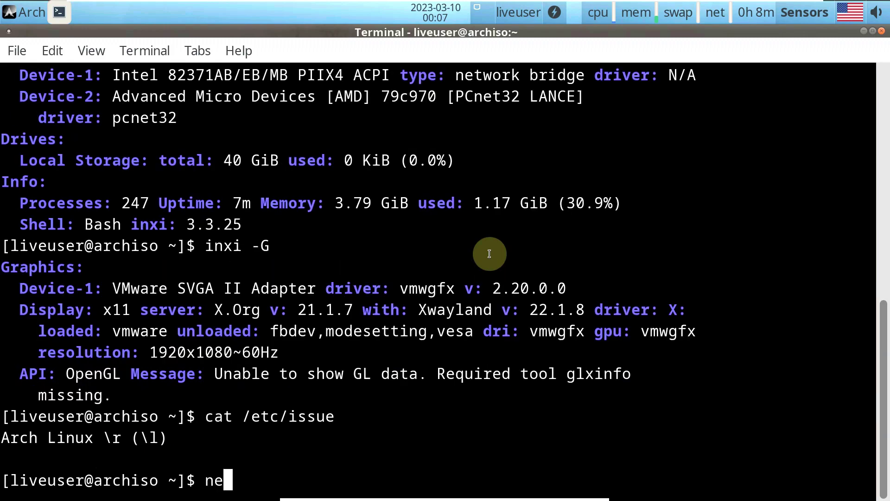
pyautogui.write('ofetch')
pyautogui.press('Return')
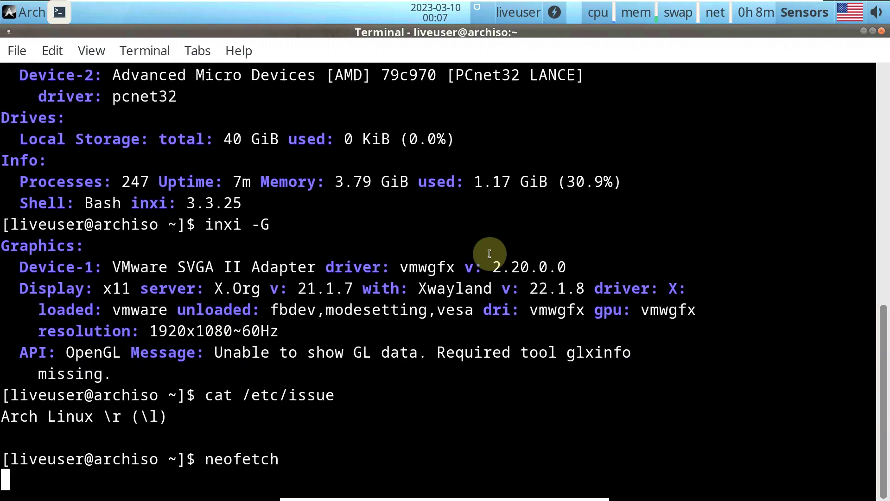
pyautogui.scroll(2, 485, 253)
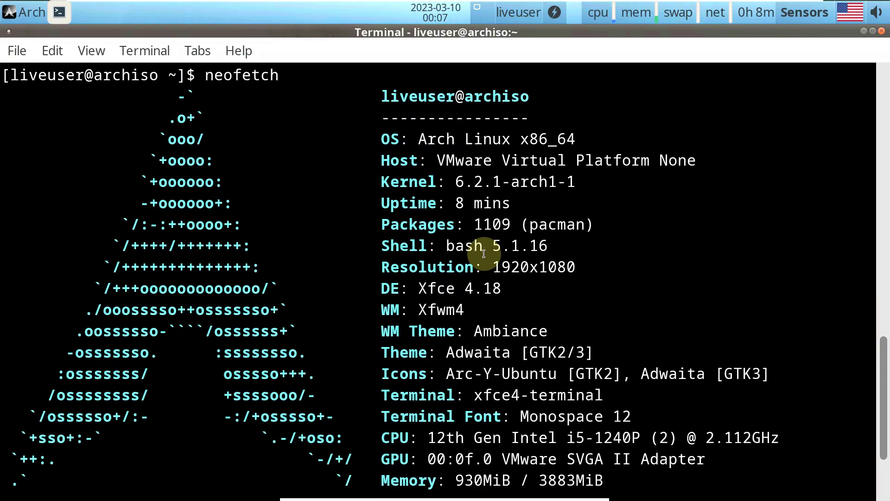
pyautogui.scroll(-2, 483, 253)
# Run htop to view the running processes and memory use, and close the terminal while it is running
pyautogui.write('htop')
pyautogui.press('Return')
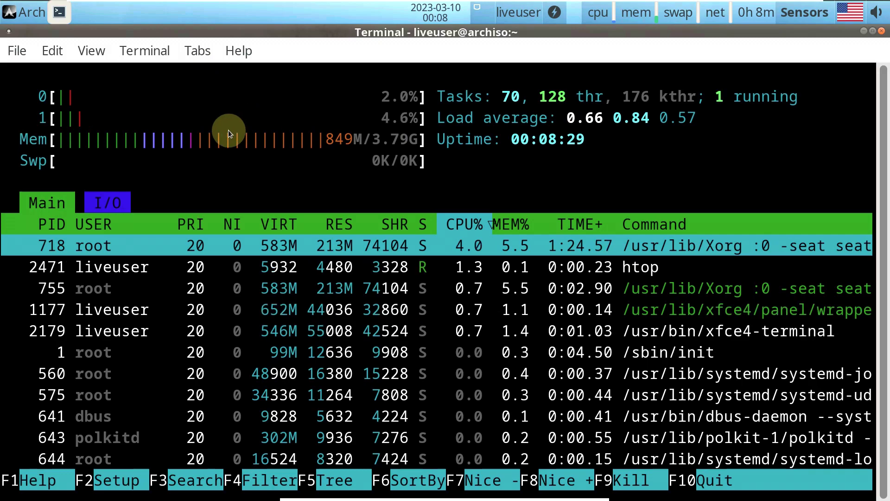
pyautogui.click(881, 31)
pyautogui.click(479, 339)
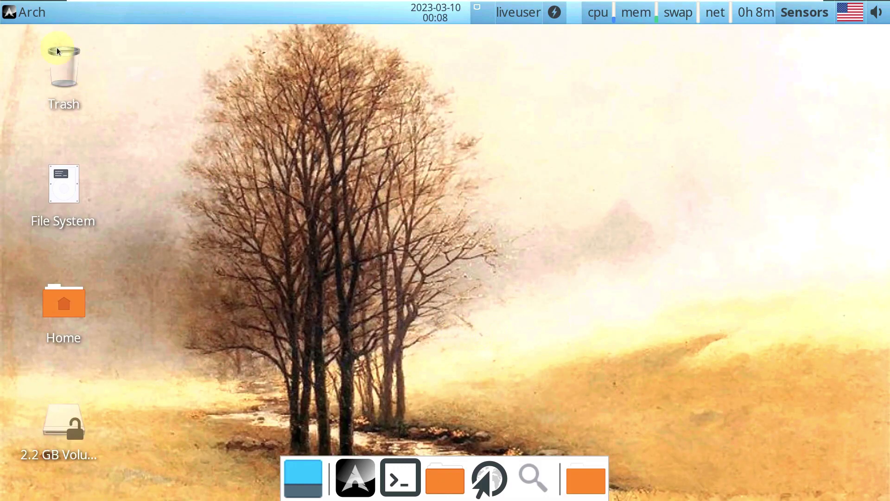
# Browse the full list of installed applications in the Arch application menu from beginning to end
pyautogui.click(26, 15)
pyautogui.click(77, 146)
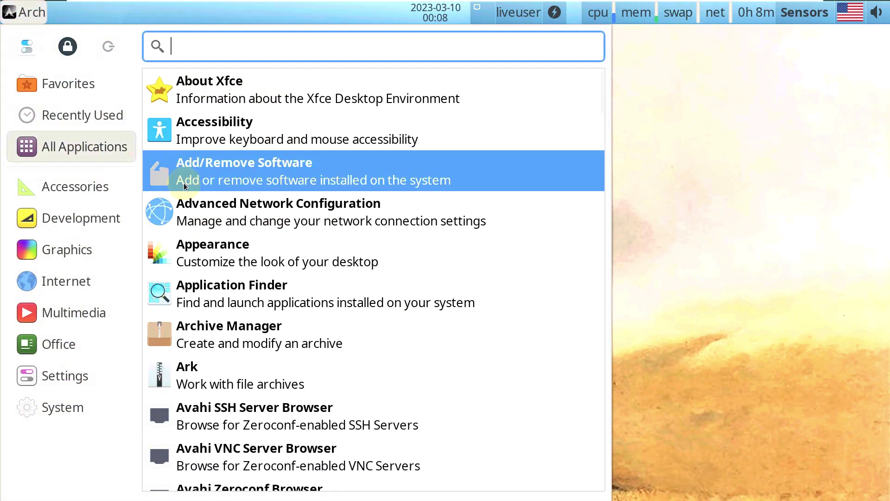
pyautogui.scroll(-4, 184, 182)
pyautogui.scroll(-10, 184, 182)
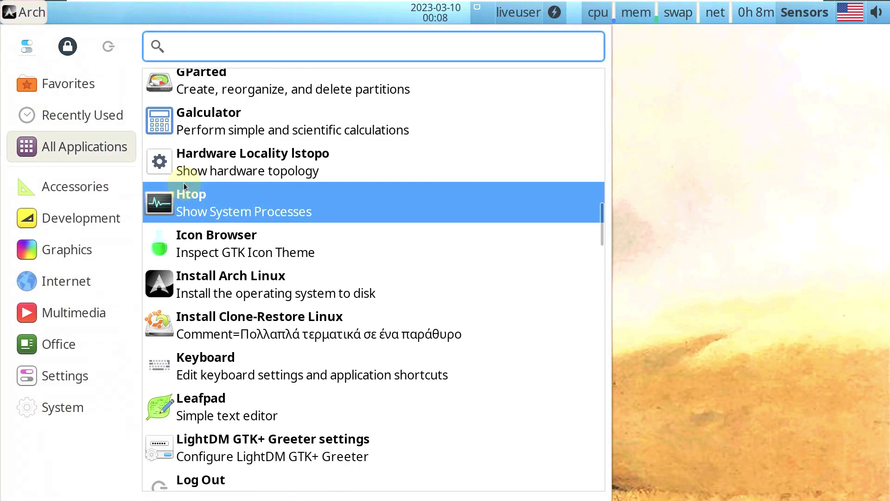
pyautogui.scroll(-10, 184, 187)
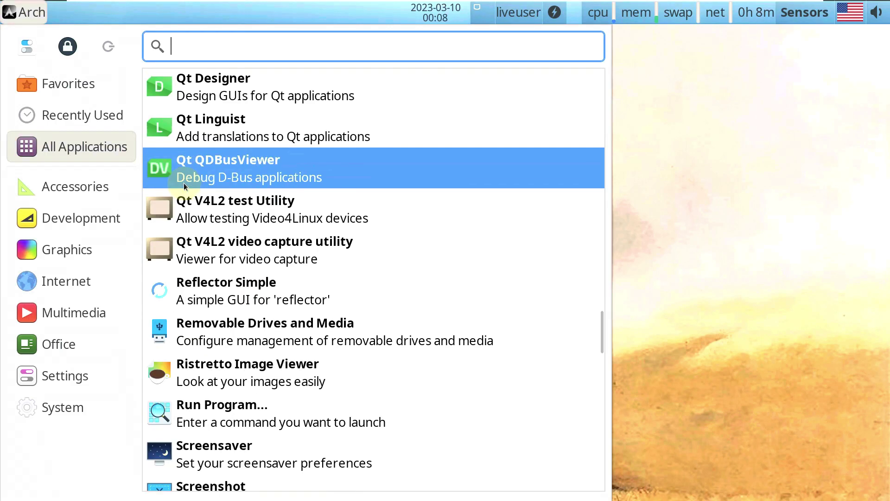
pyautogui.scroll(-10, 184, 187)
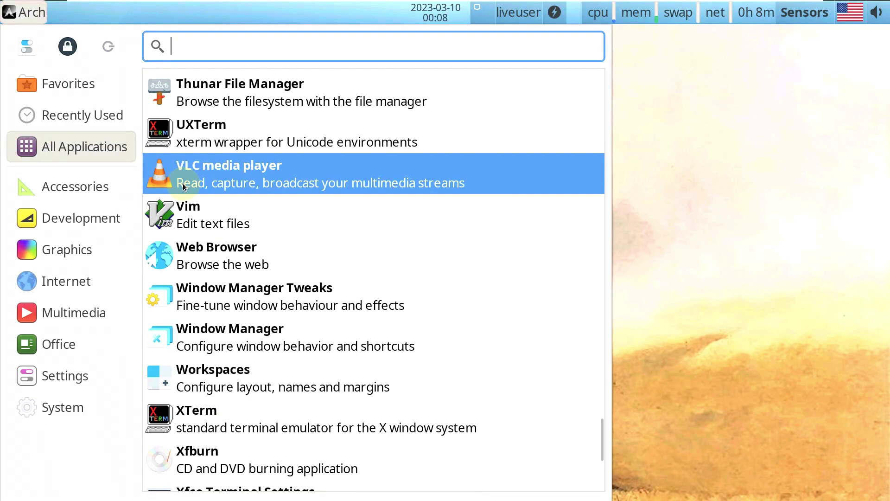
pyautogui.scroll(-1, 184, 186)
# Launch Firefox from the Internet applications and close its extra privacy notice tab
pyautogui.click(69, 281)
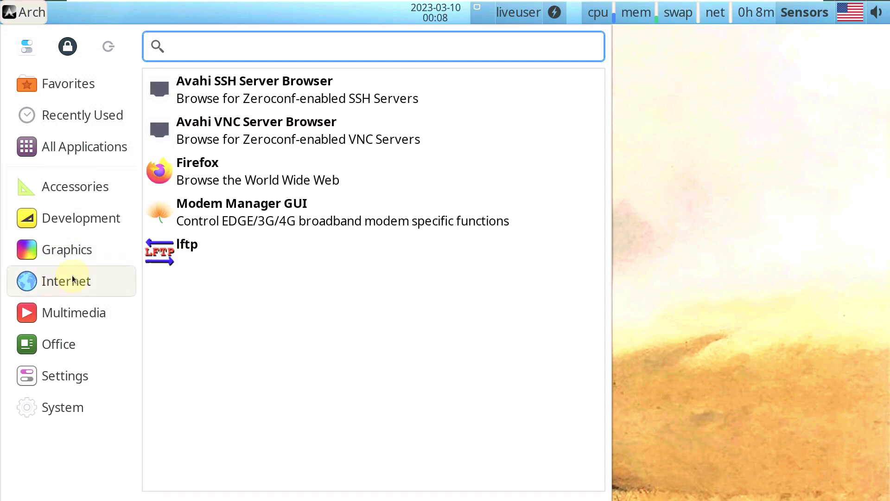
pyautogui.click(183, 189)
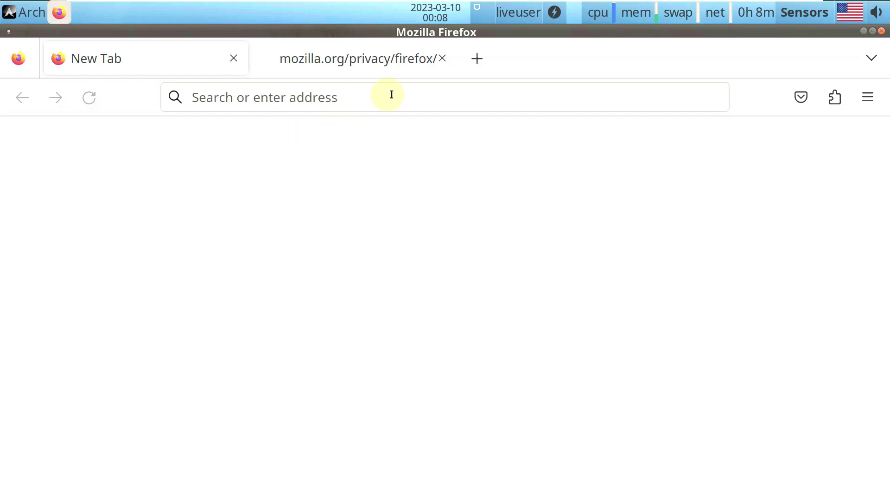
pyautogui.click(442, 60)
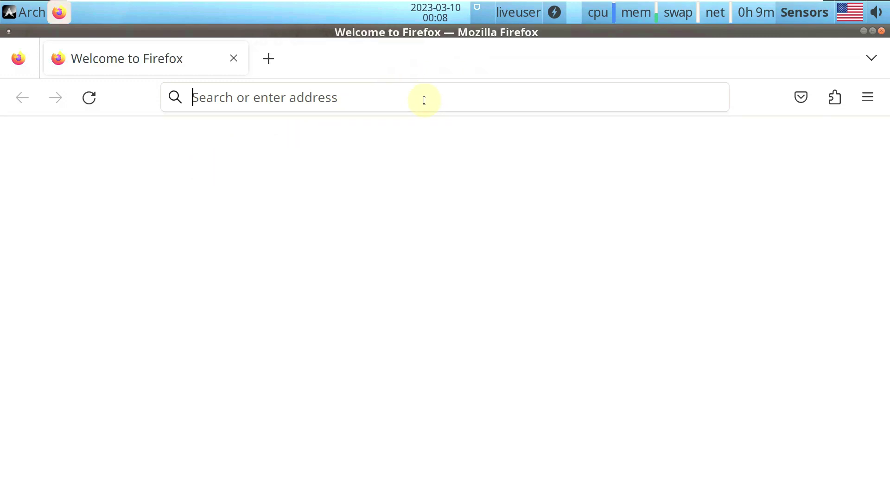
# Go to youtube.com/asklinux in Firefox, try to subscribe to the channel, and dismiss the sign-in prompt
pyautogui.write('youtube')
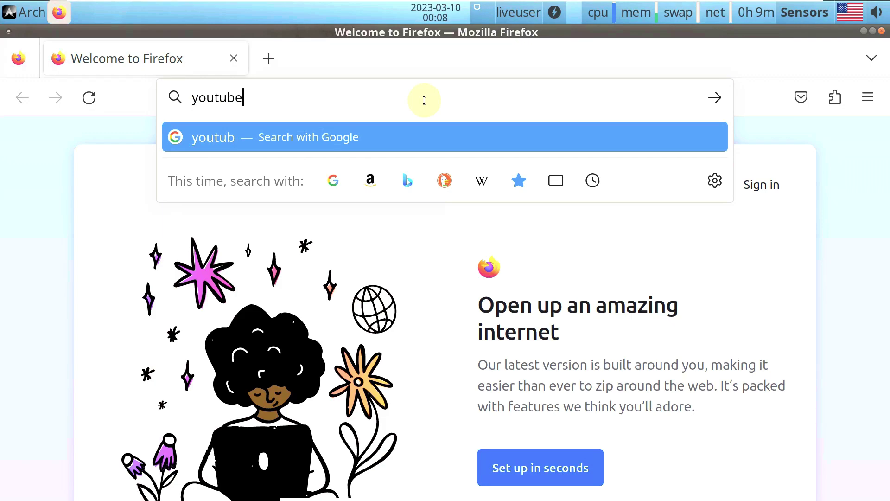
pyautogui.write('.c')
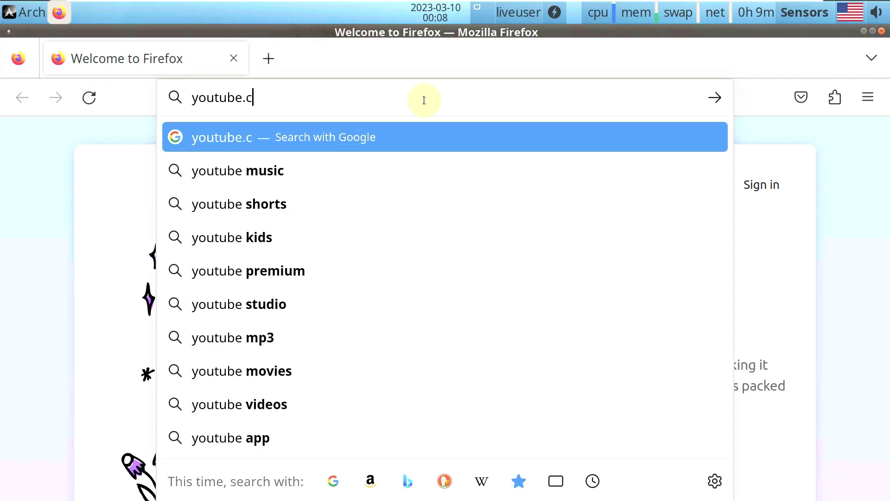
pyautogui.write('om/asklinux')
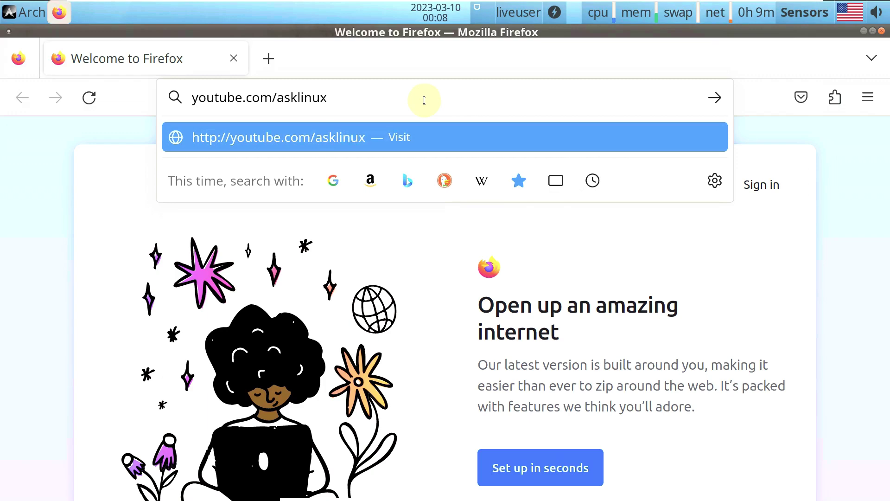
pyautogui.press('Return')
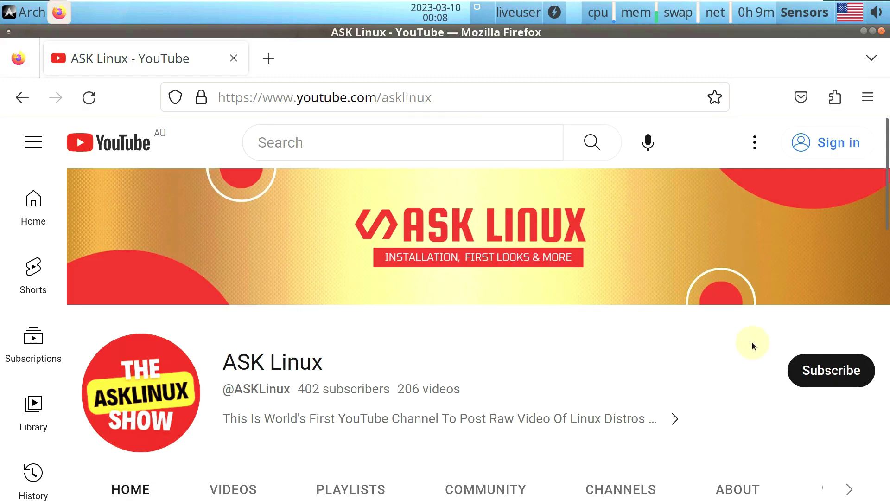
pyautogui.click(802, 368)
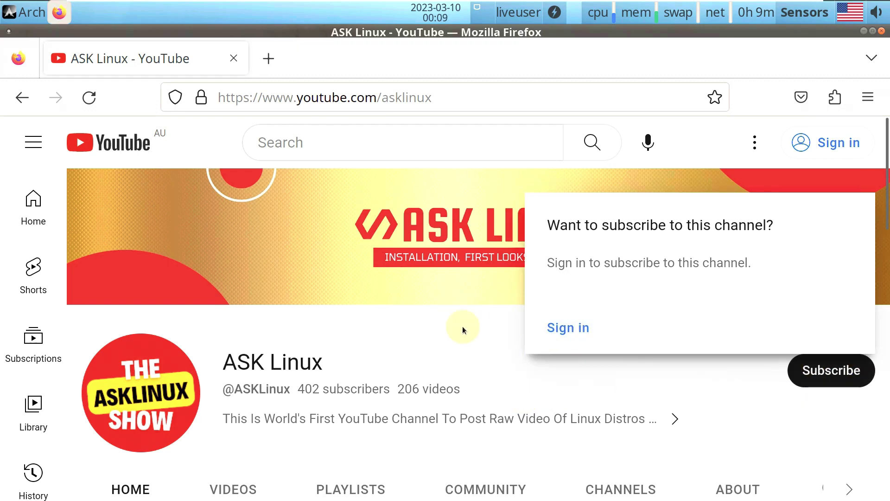
pyautogui.click(463, 326)
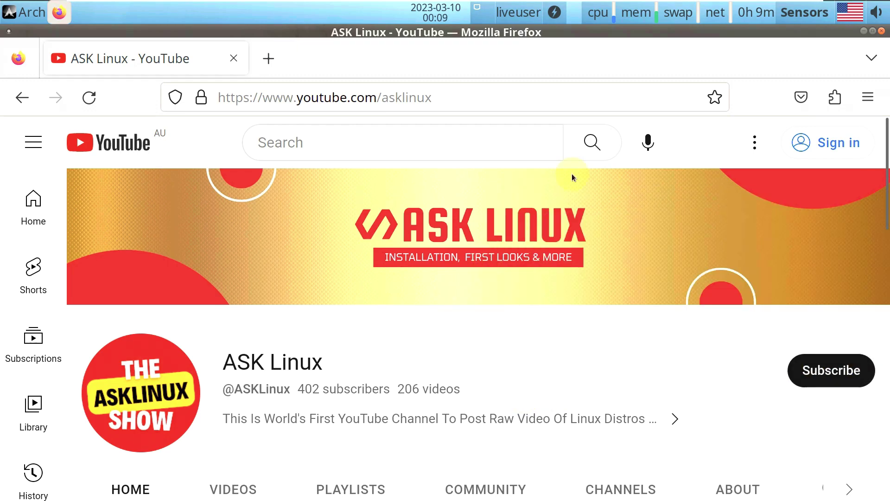
# View the About Firefox window to check the browser's version, and close it
pyautogui.click(865, 98)
pyautogui.scroll(-5, 691, 424)
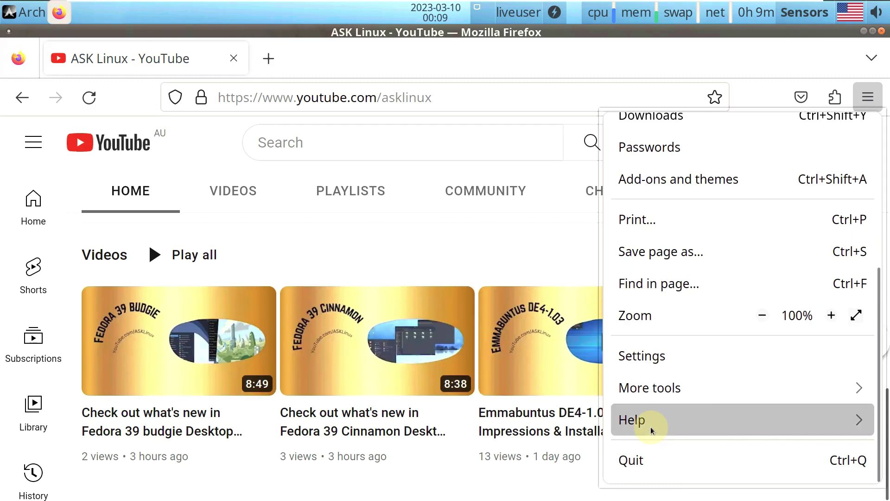
pyautogui.click(650, 427)
pyautogui.click(634, 338)
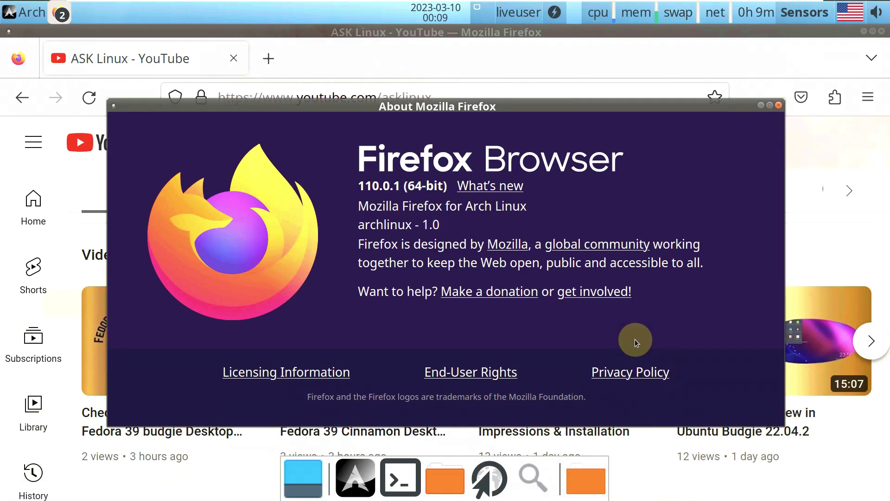
pyautogui.click(780, 106)
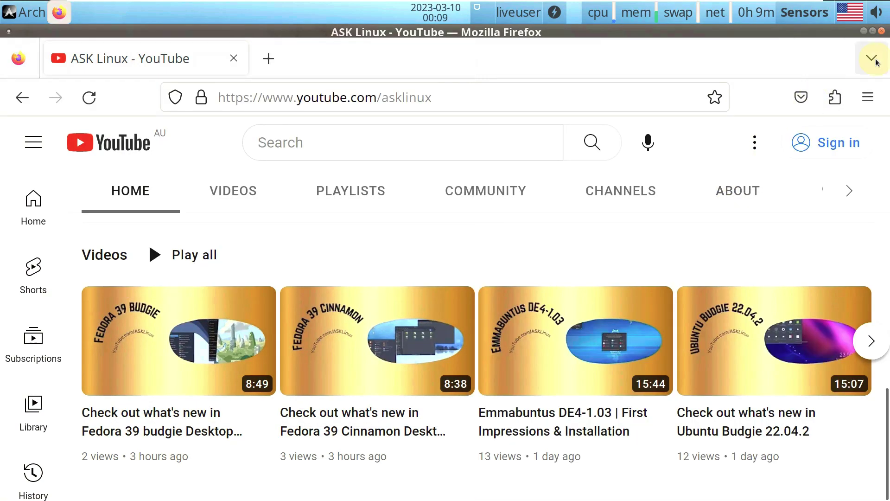
# Look over the ASK Linux channel page, open and dismiss its subscribe prompt, and close Firefox
pyautogui.scroll(-5, 591, 258)
pyautogui.scroll(10, 583, 274)
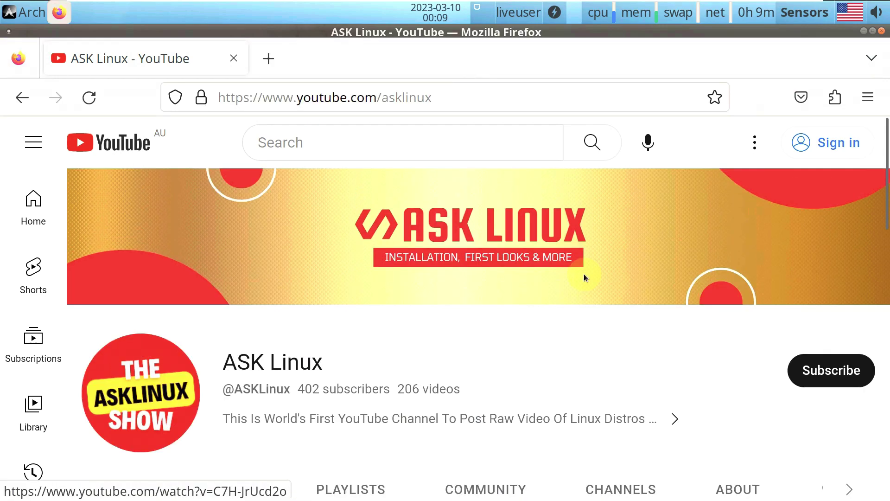
pyautogui.click(817, 377)
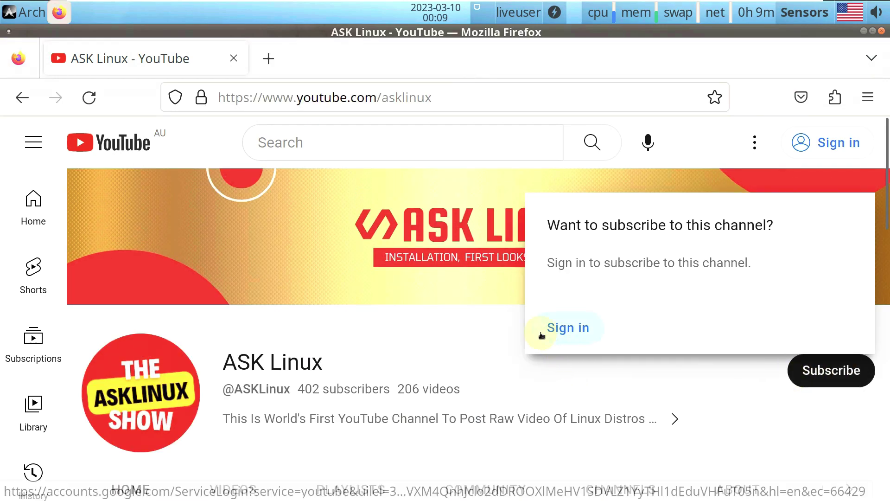
pyautogui.click(455, 302)
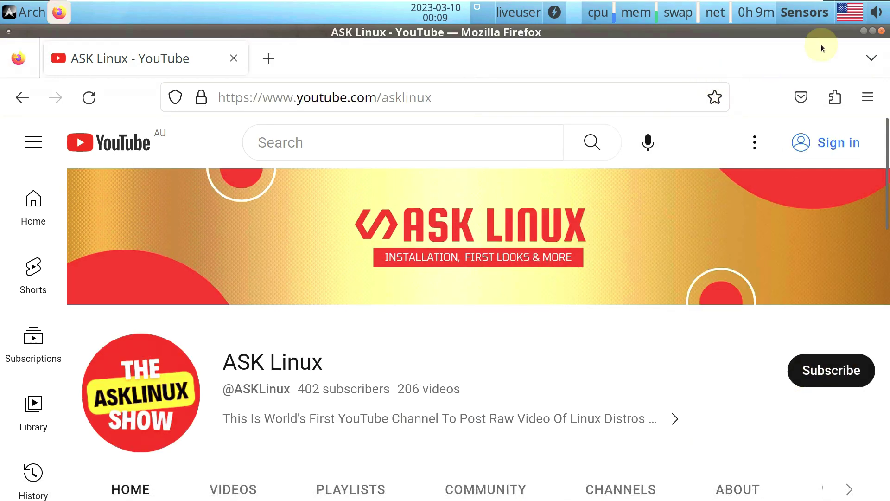
pyautogui.click(881, 31)
# Launch Task Manager from the desktop's System applications to view the running processes and resource usage, and close it
pyautogui.rightClick(316, 149)
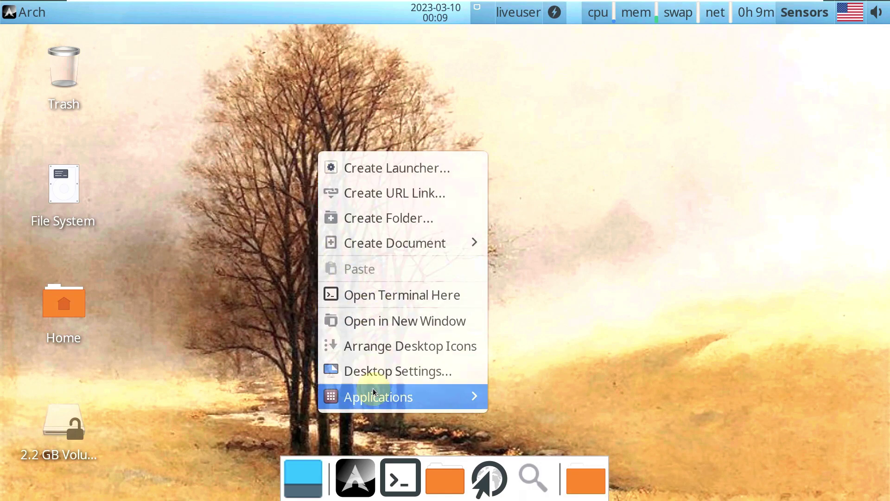
pyautogui.moveTo(440, 390)
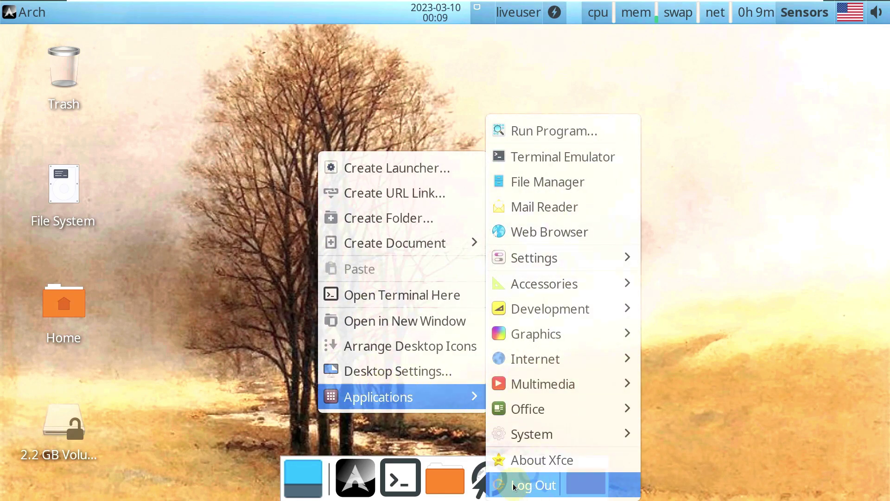
pyautogui.press('Escape')
pyautogui.moveTo(373, 397)
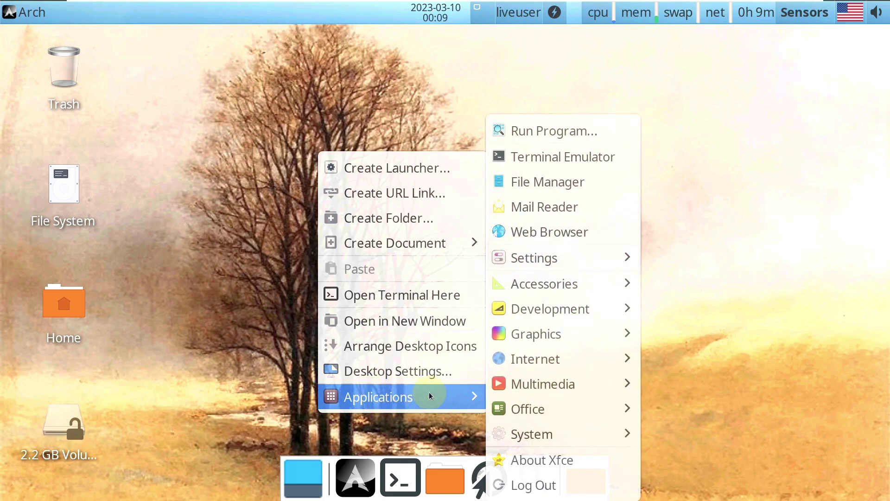
pyautogui.moveTo(532, 436)
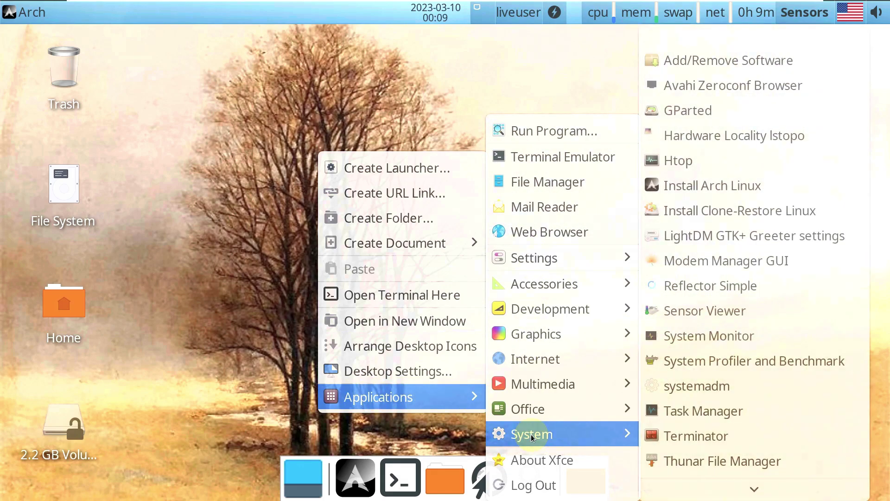
pyautogui.click(668, 410)
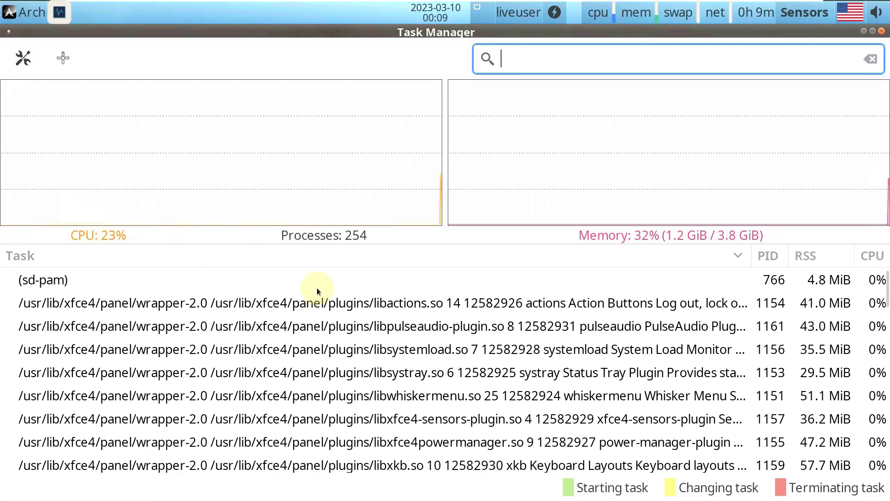
pyautogui.click(881, 31)
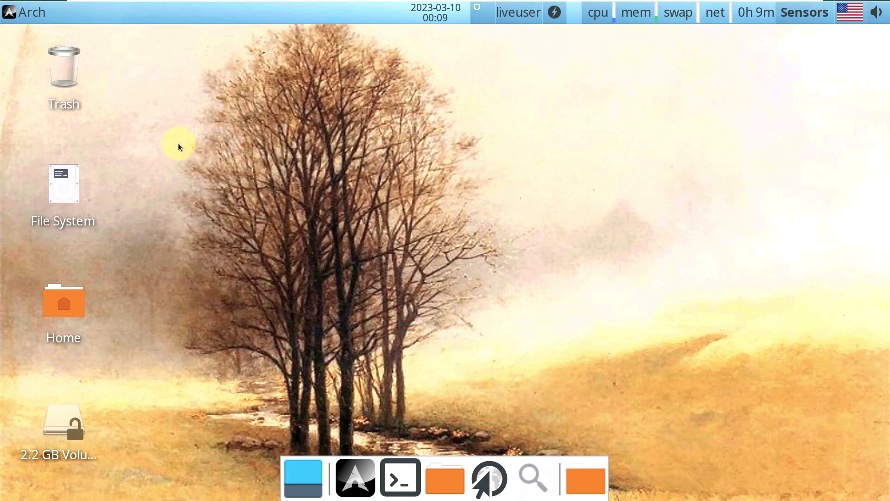
# Look at the System applications category and shut down the live session
pyautogui.press('super')
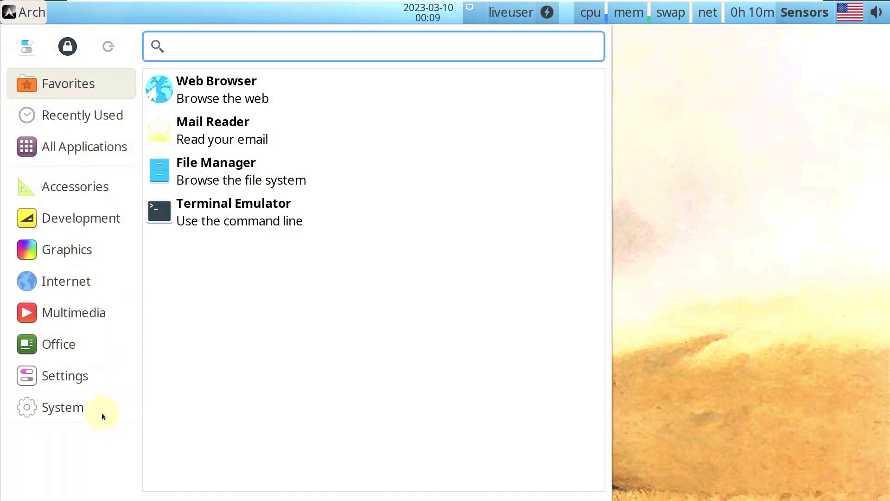
pyautogui.click(101, 413)
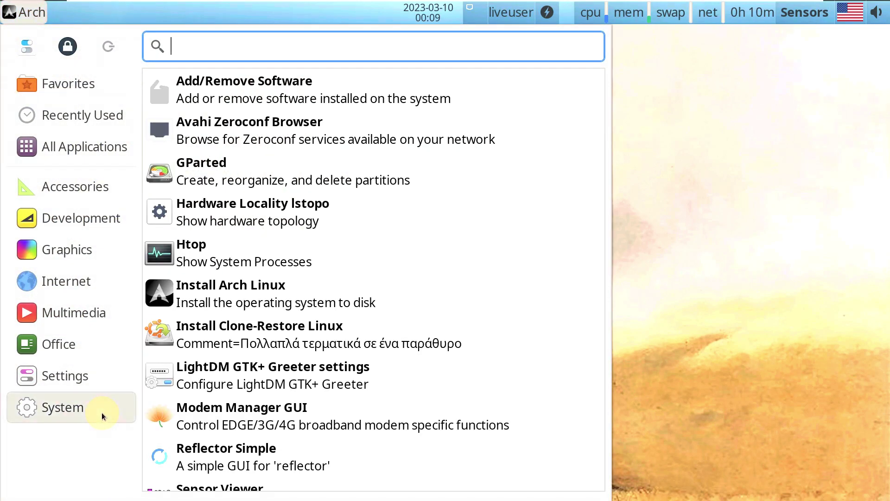
pyautogui.click(108, 46)
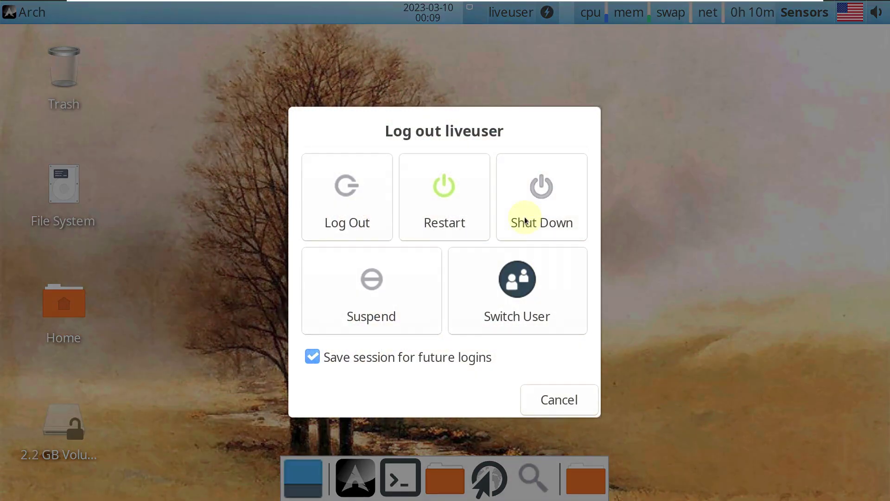
pyautogui.click(523, 217)
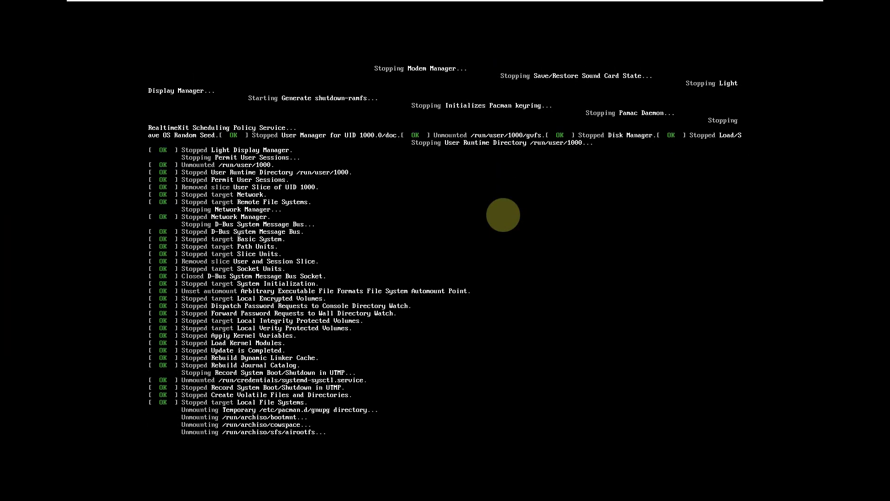